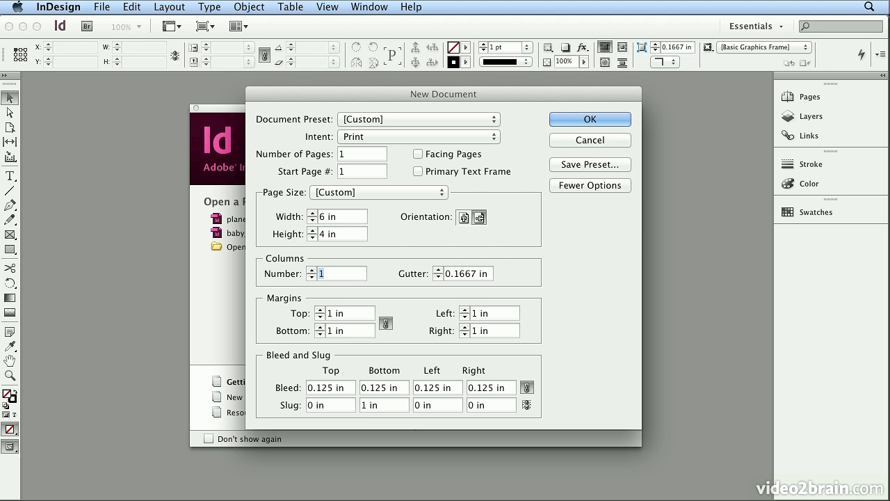
Step: Set all four page margins to 0.25 in and create the 6 x 4 in document
drag(352, 317, 255, 294)
text(.25)
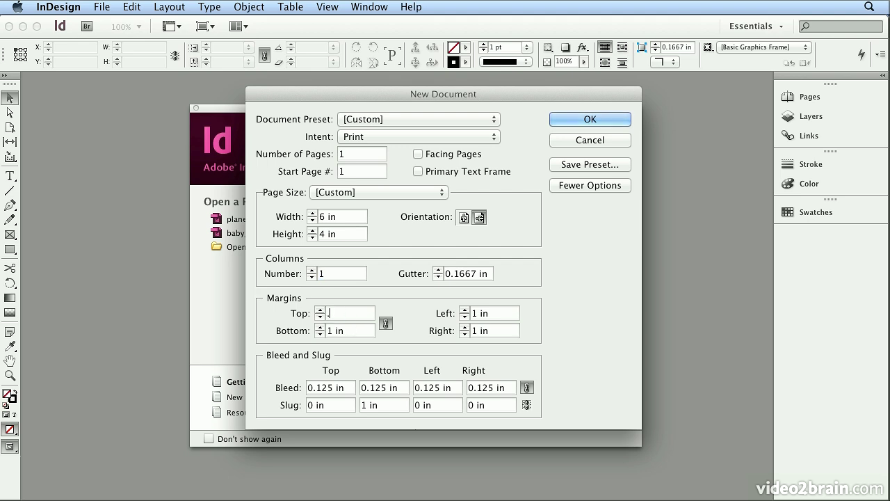
key(Tab)
click(569, 118)
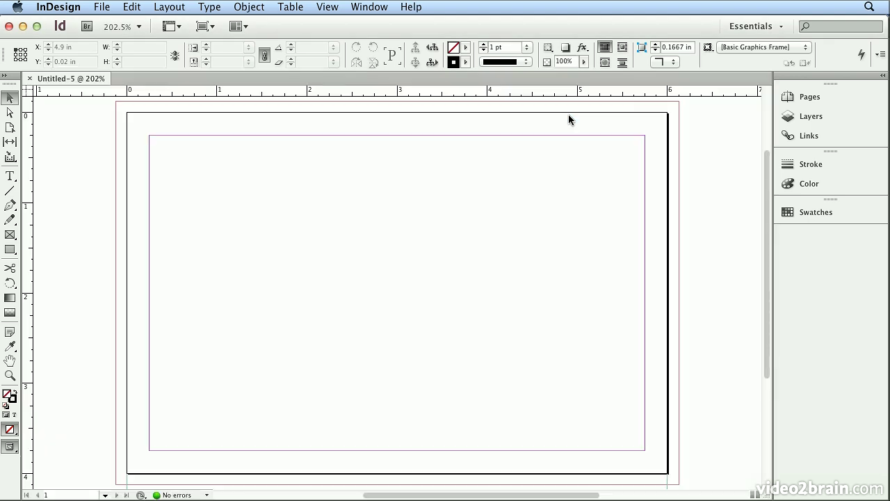
Step: Draw a text frame about 2.59 x 0.77 in from the upper-left margin corner and enter "Shades of Blue" in it
click(4, 175)
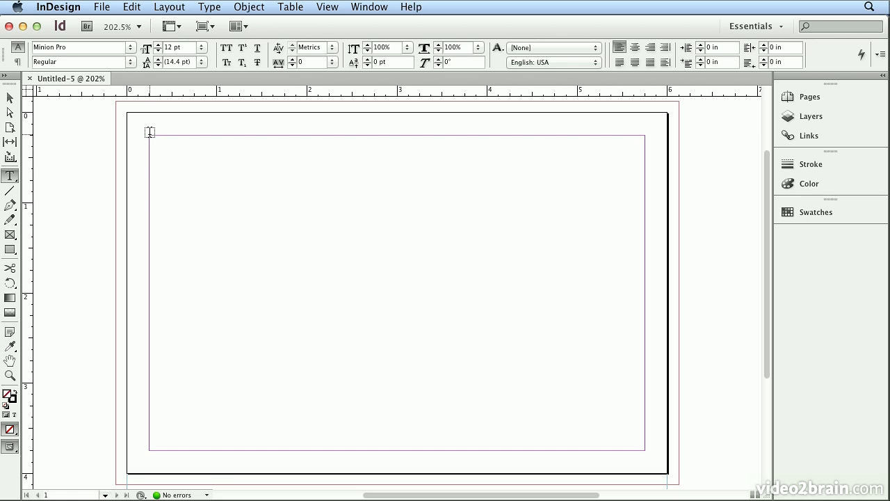
drag(150, 134, 382, 205)
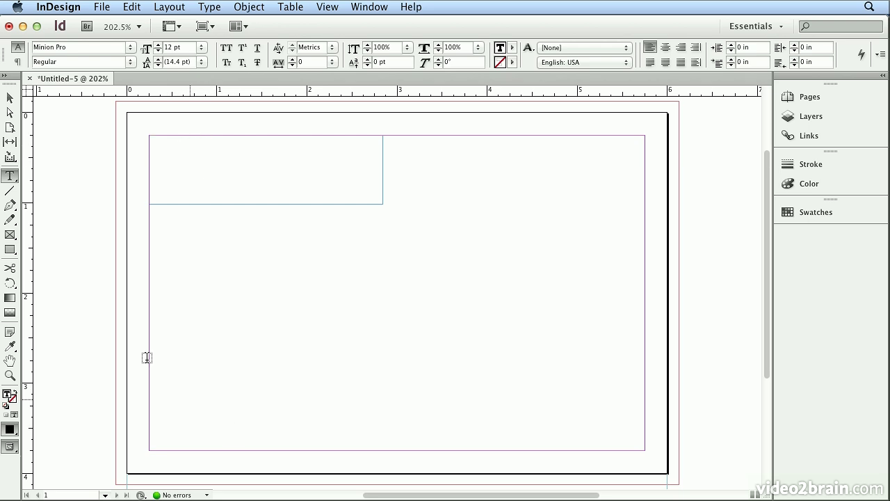
text(Shades of Blue)
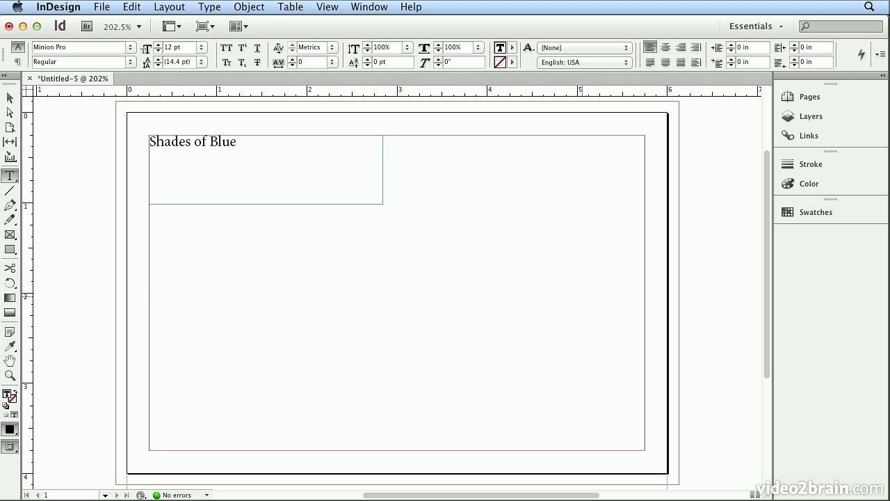
Step: Format the whole "Shades of Blue" title in Bauhaus 93 with Optical kerning
key(super+a)
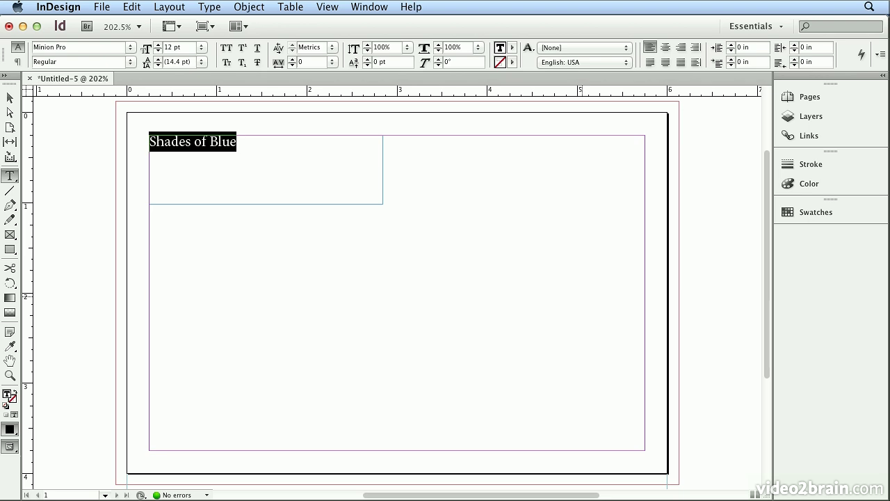
key(super+6)
text(Bauhaus 93)
key(Return)
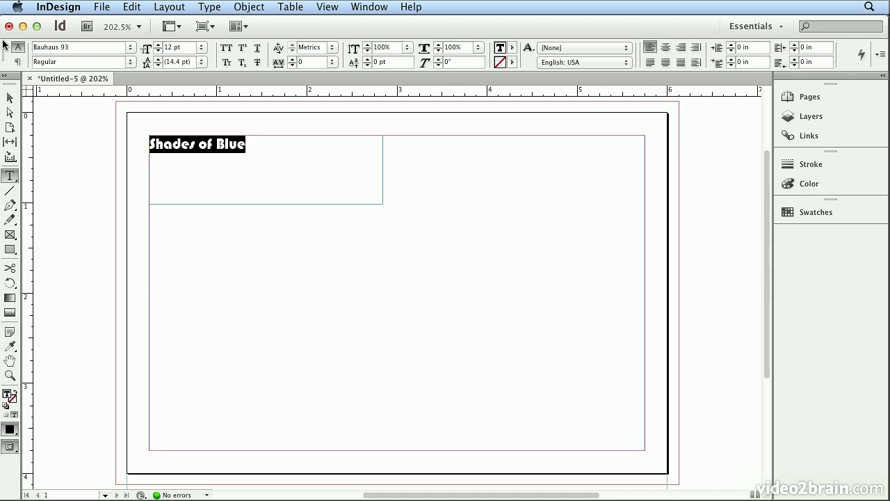
click(334, 48)
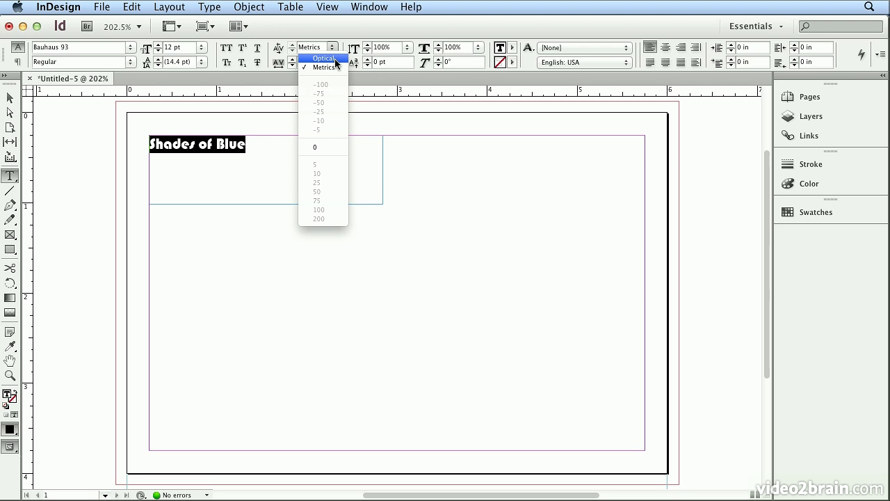
click(335, 59)
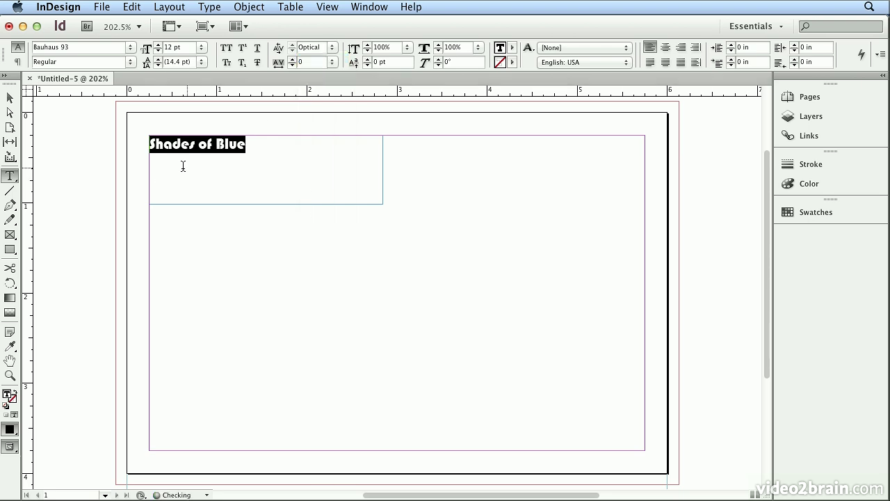
Step: Increase the title's font size to 21 pt
click(157, 44)
click(157, 44)
click(157, 45)
click(157, 44)
click(157, 45)
click(157, 44)
click(158, 44)
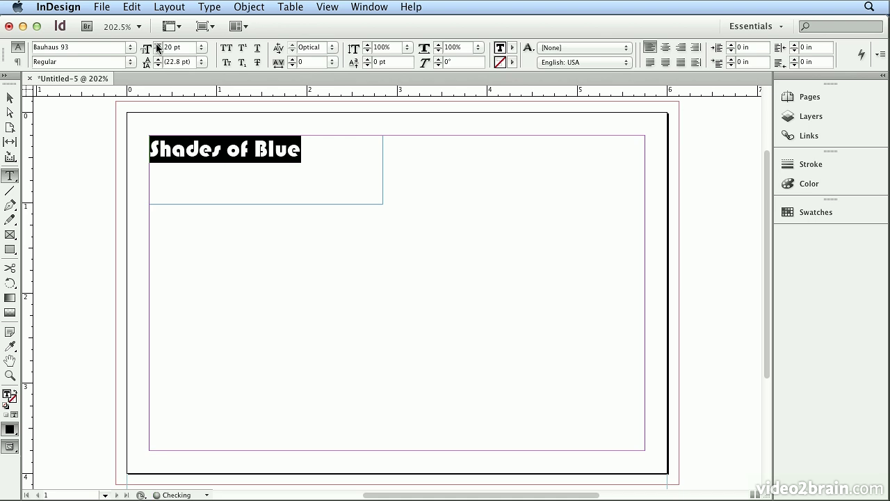
click(158, 44)
click(157, 44)
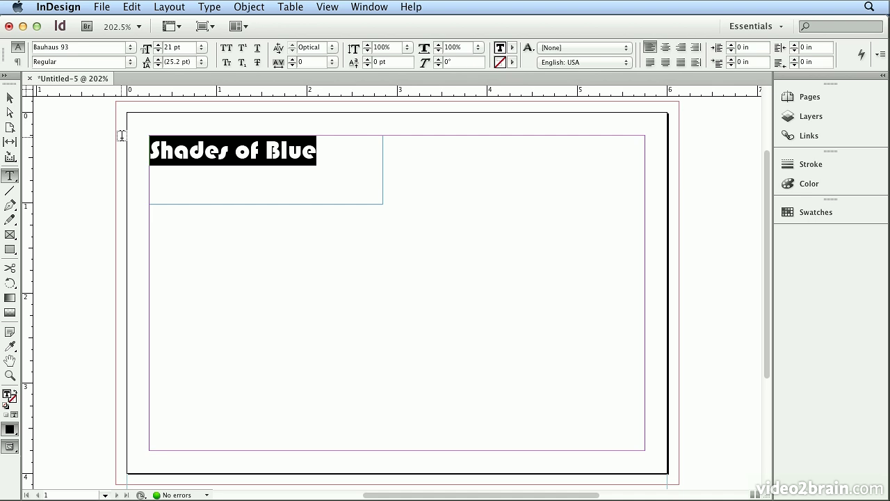
Step: Fit the title's frame to its text, enlarge it slightly to about 1.96 x 0.33 in, and deselect it
key(Escape)
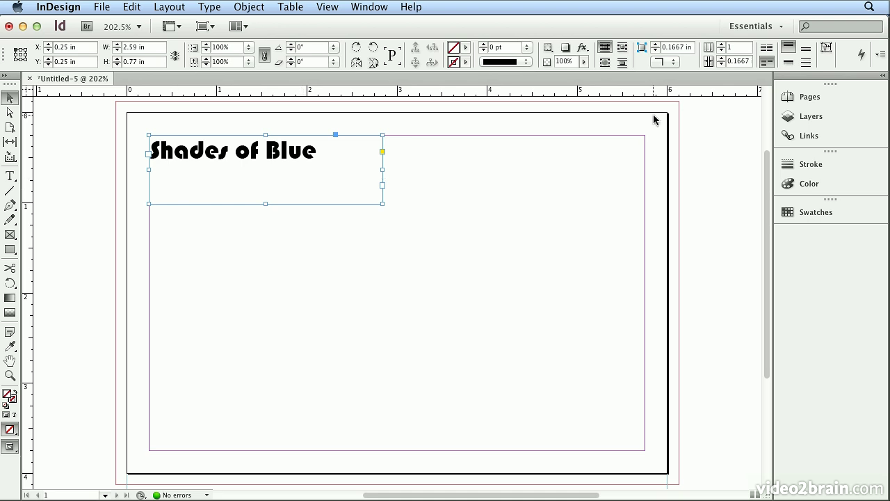
click(825, 48)
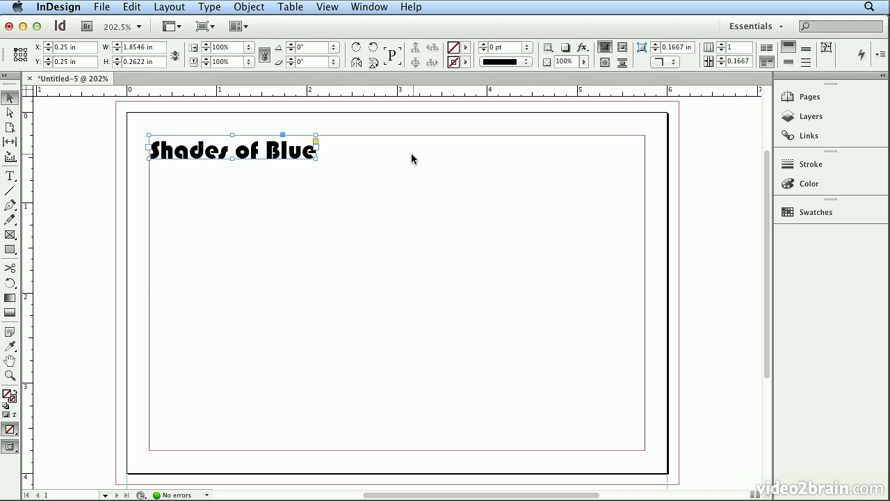
mouse_move(317, 159)
mouse_down()
mouse_move(352, 200)
mouse_move(327, 166)
mouse_up()
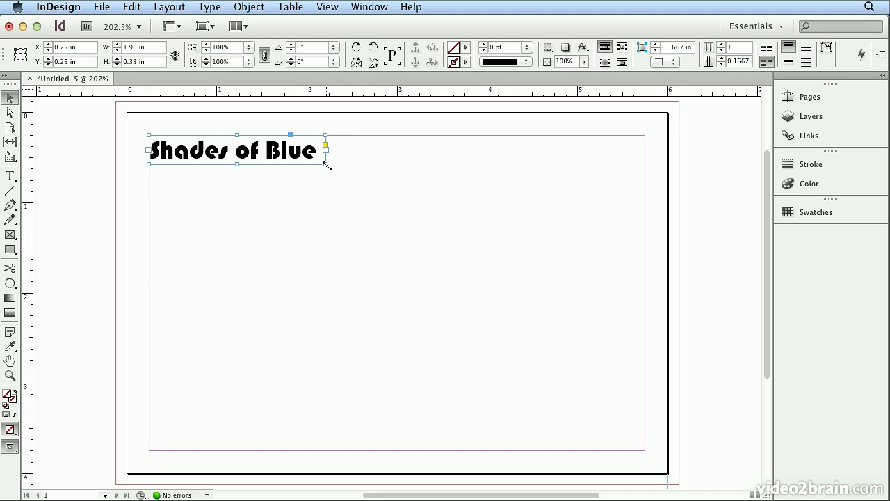
click(403, 203)
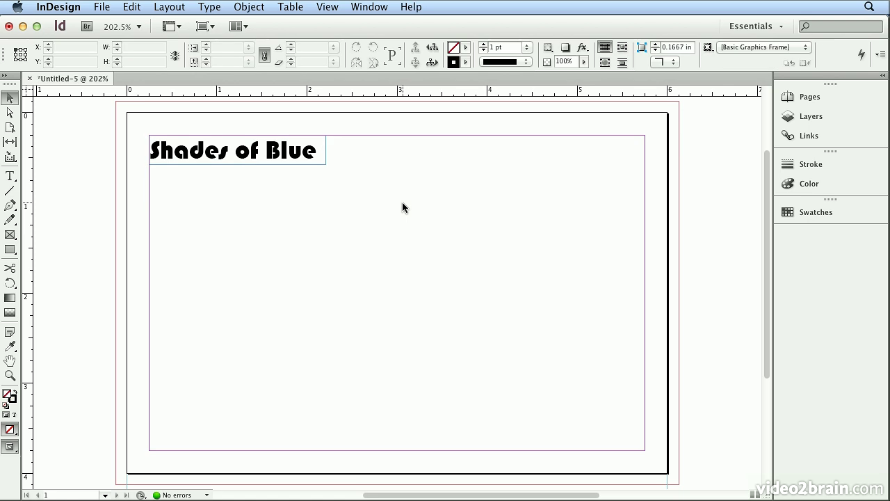
Step: Load Roman_stroll_01.jpg from the Multiplace folder for placing in the document
click(100, 7)
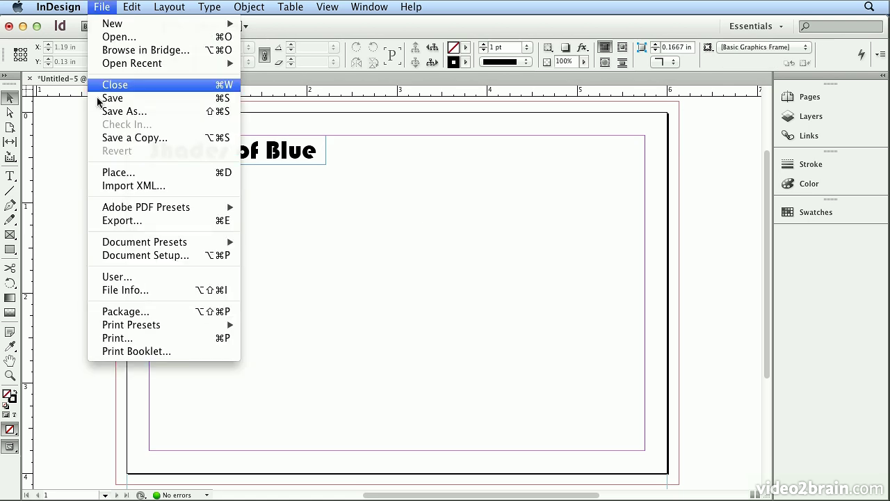
click(128, 172)
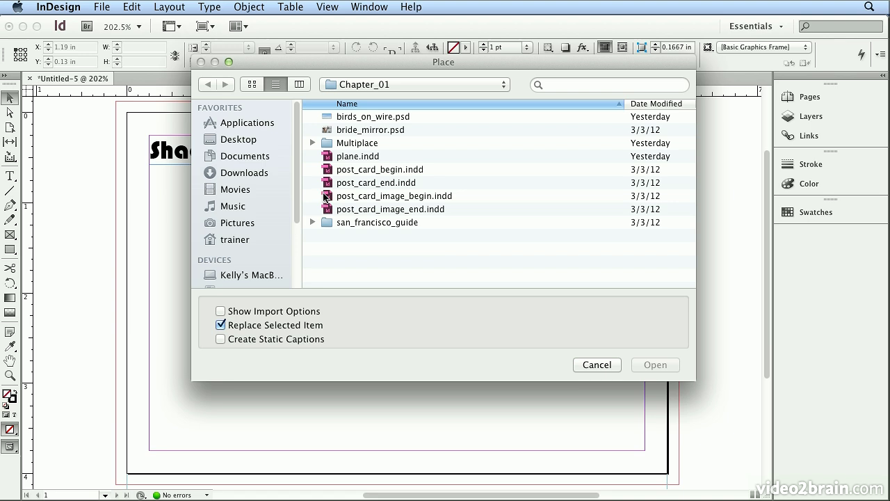
double_click(381, 143)
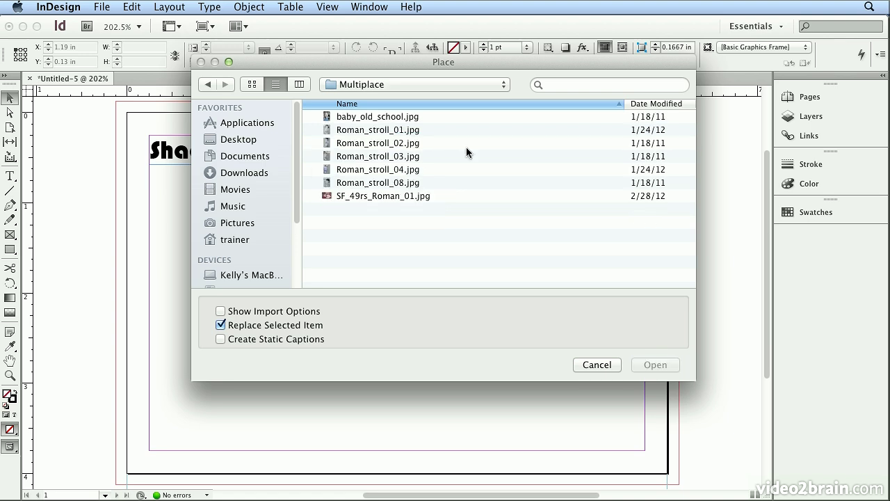
click(361, 131)
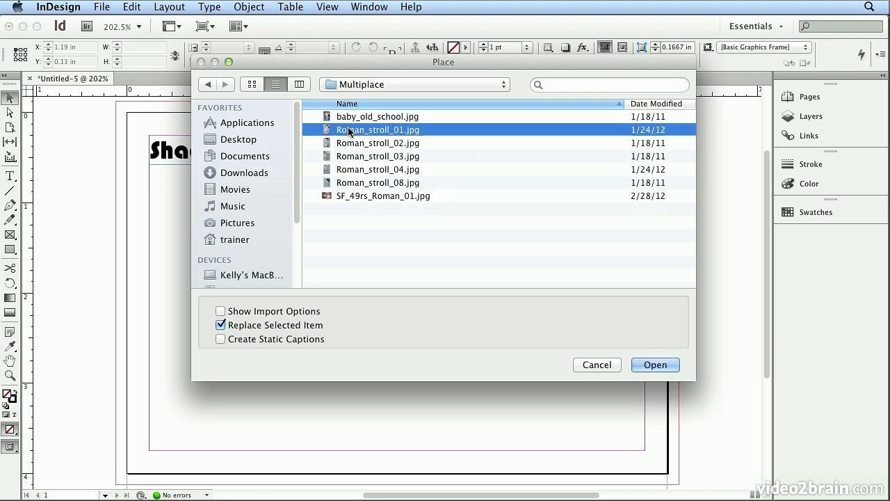
click(647, 366)
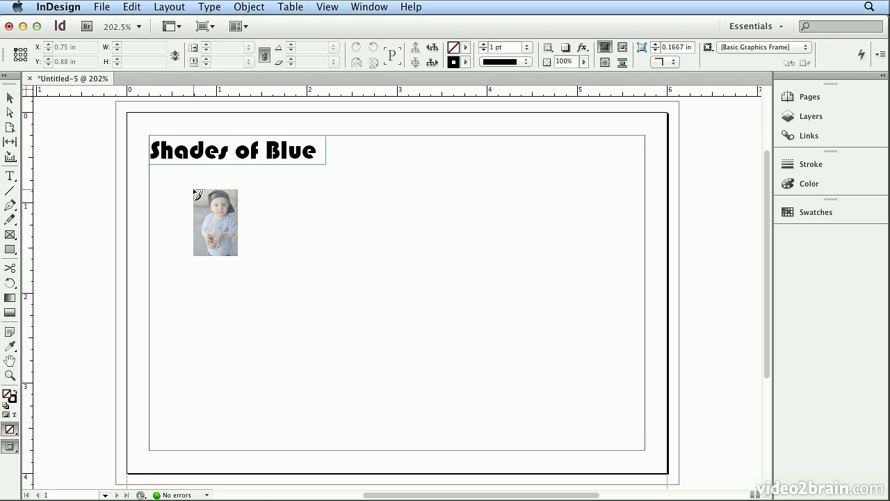
Step: Try placing the loaded image at full size below the title and undo the placement
click(194, 189)
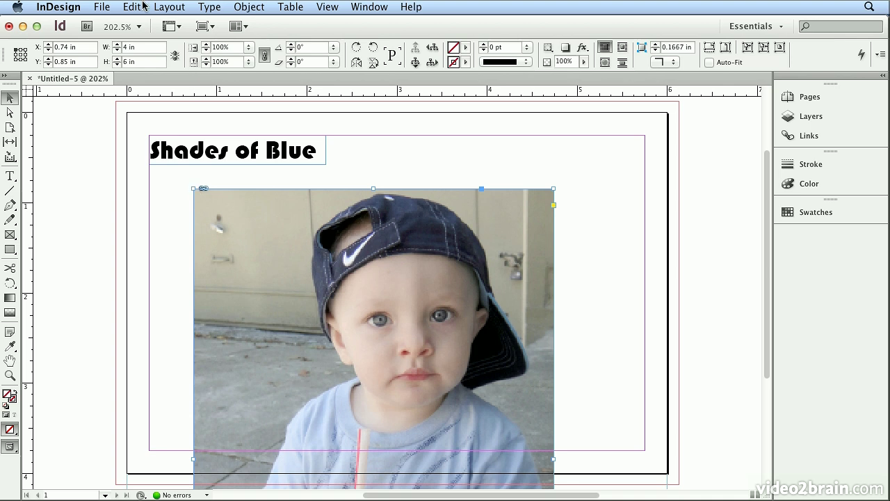
click(143, 6)
click(146, 23)
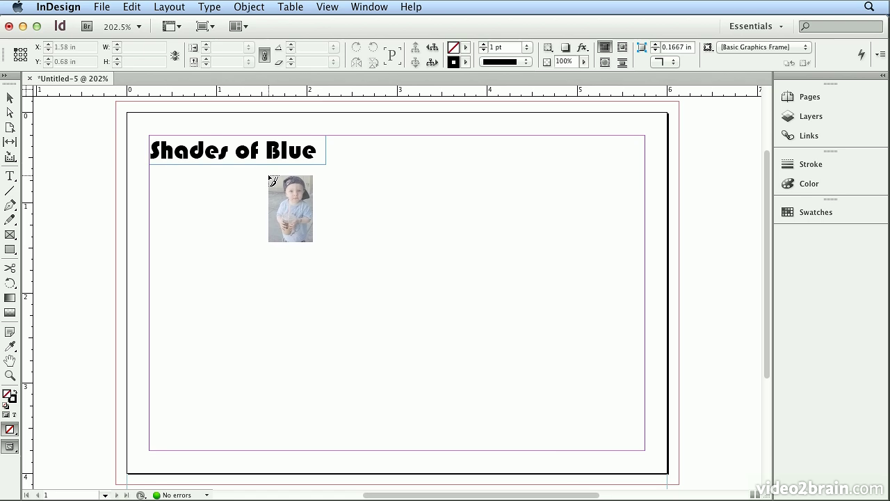
Step: Place the loaded image below the title at 30% scale, in a frame about 1.2 x 1.8 in
drag(269, 177, 390, 339)
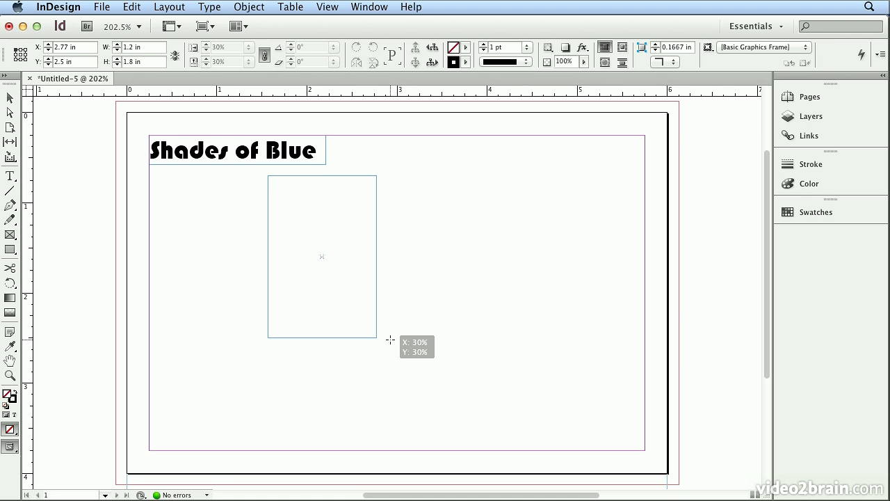
drag(390, 340, 391, 341)
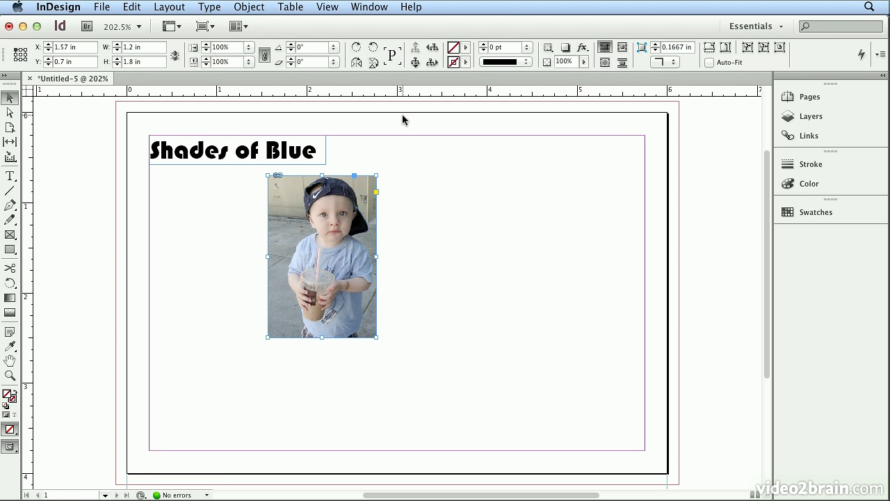
Step: Scale the photo proportionally inside its frame to about 42.5%, leaving the frame size alone, and deselect it
click(325, 256)
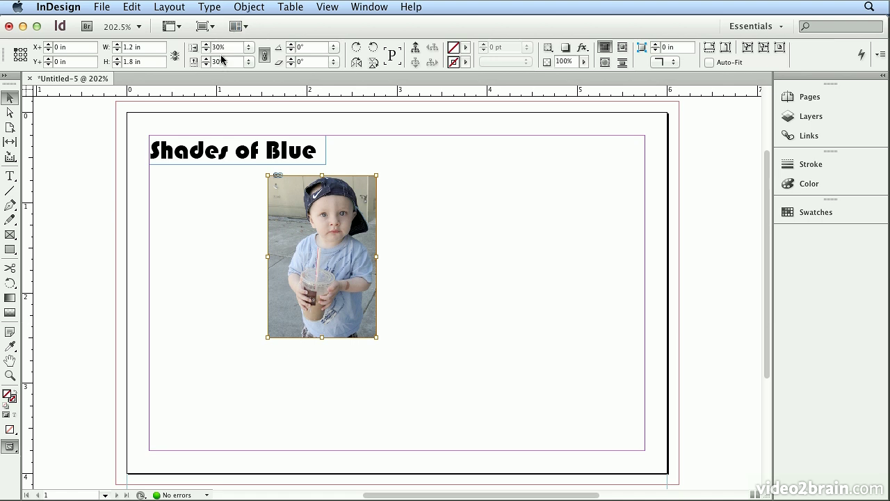
click(347, 226)
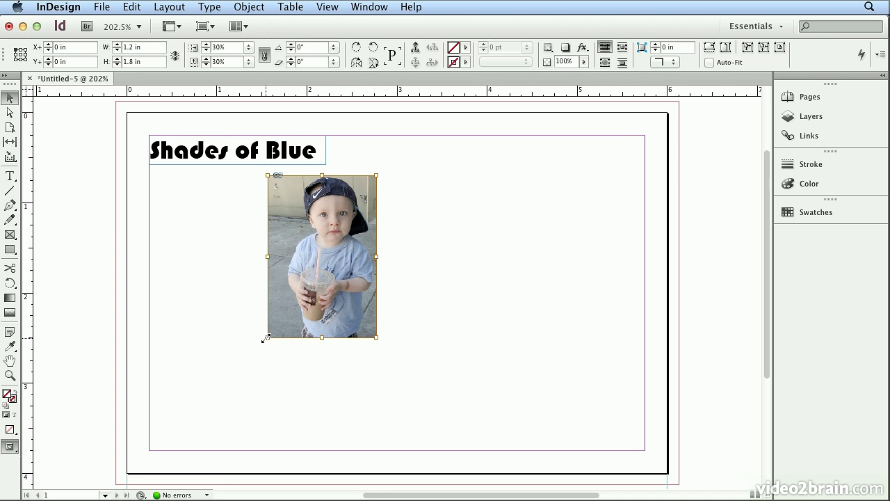
drag(265, 338, 223, 374)
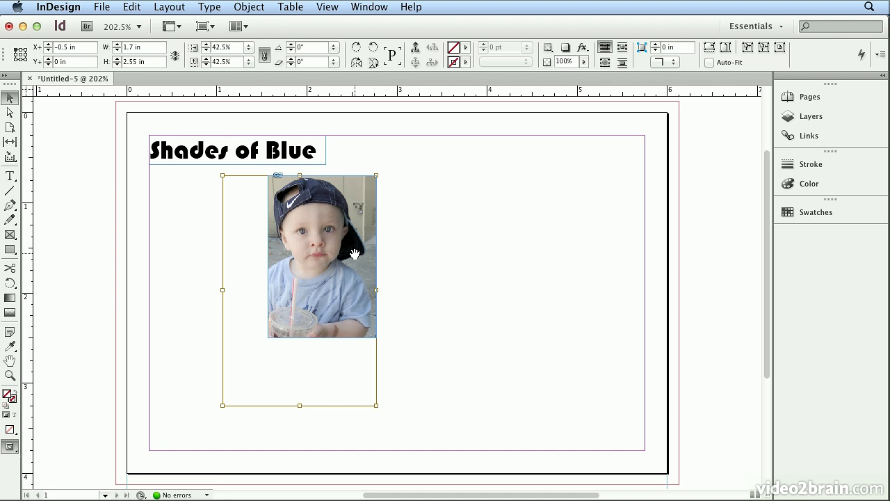
click(425, 256)
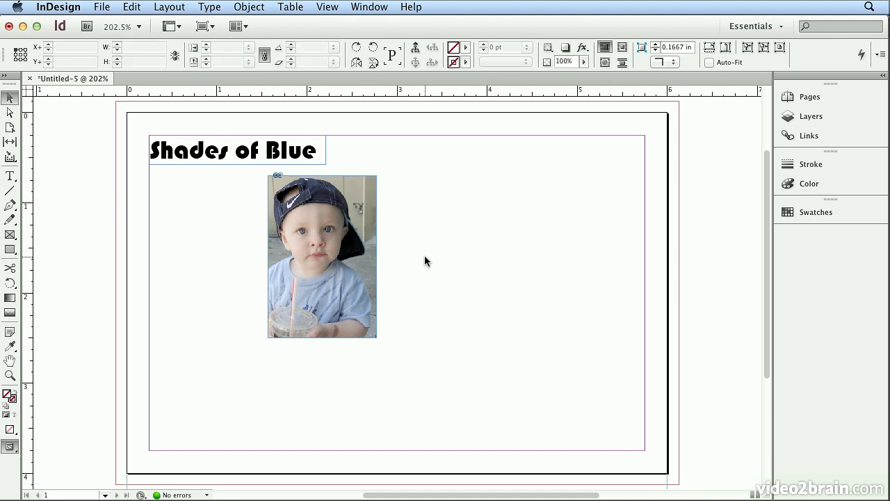
Step: Enlarge the photo's frame to about 1.43 x 1.87 in and fit the frame to its content
click(367, 246)
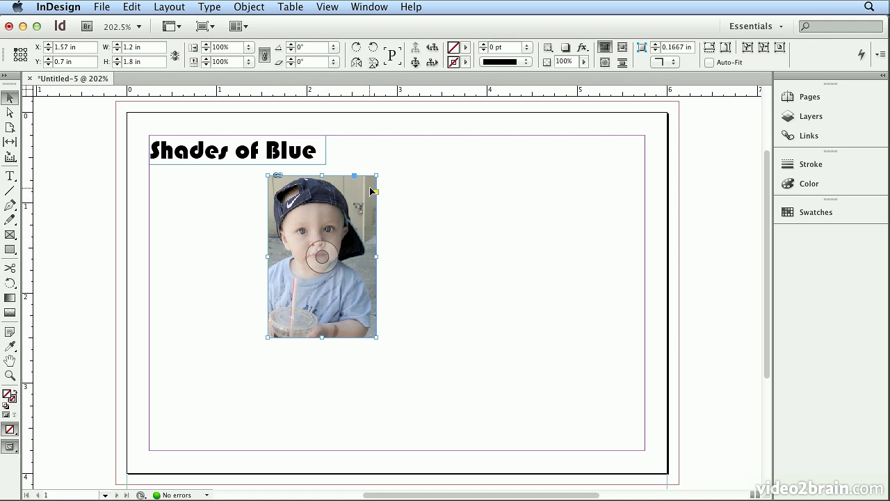
drag(377, 176, 397, 168)
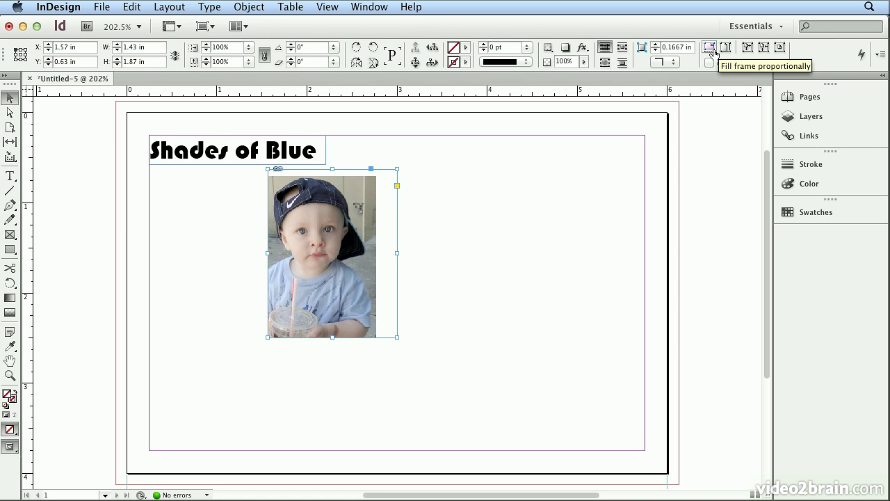
click(761, 49)
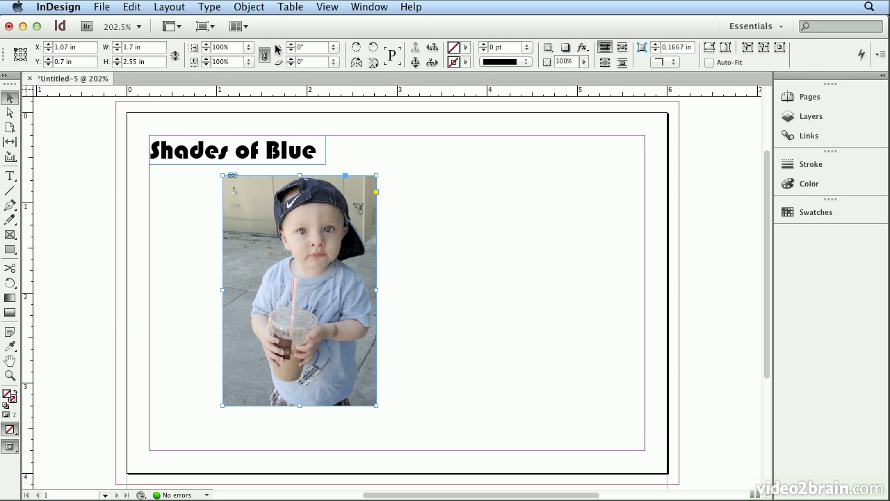
click(250, 7)
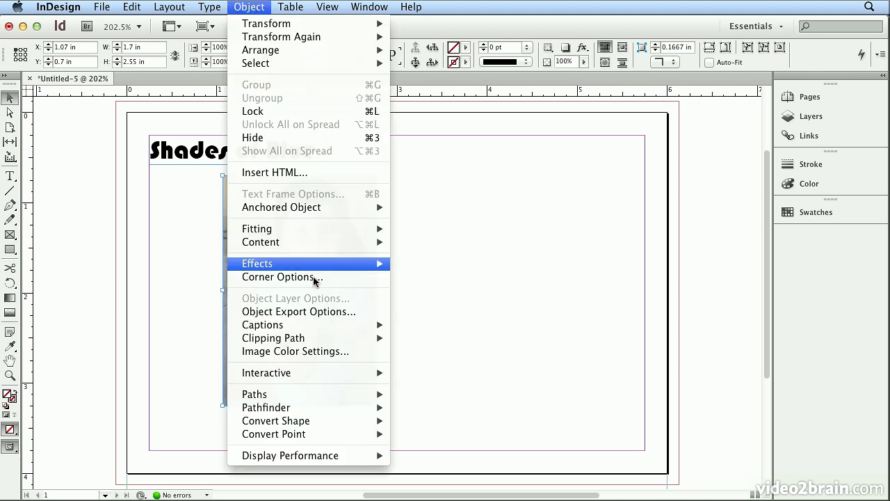
mouse_move(318, 229)
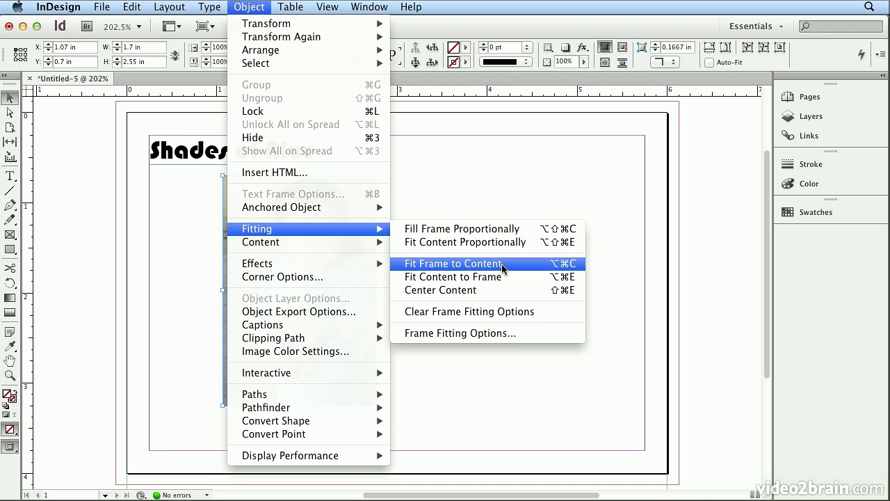
click(663, 36)
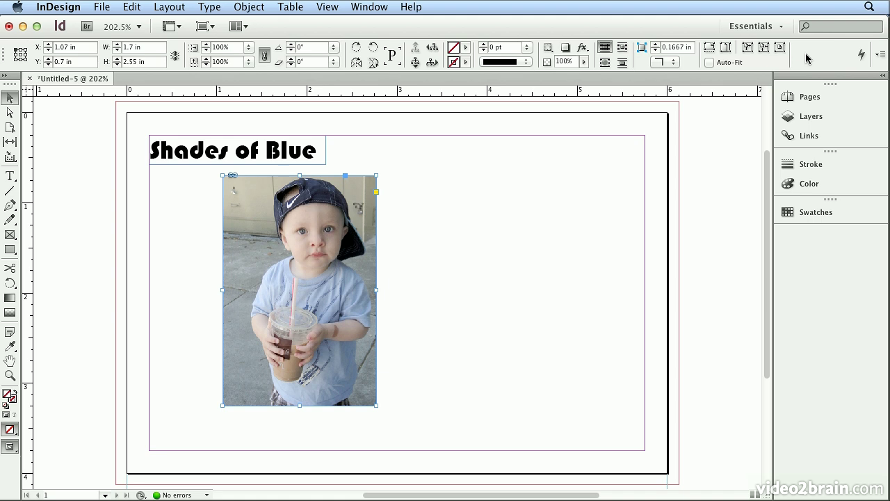
Step: Crop the photo by shrinking its frame from the lower-left corner to about 1.3 x 1.83 in
drag(221, 409, 259, 340)
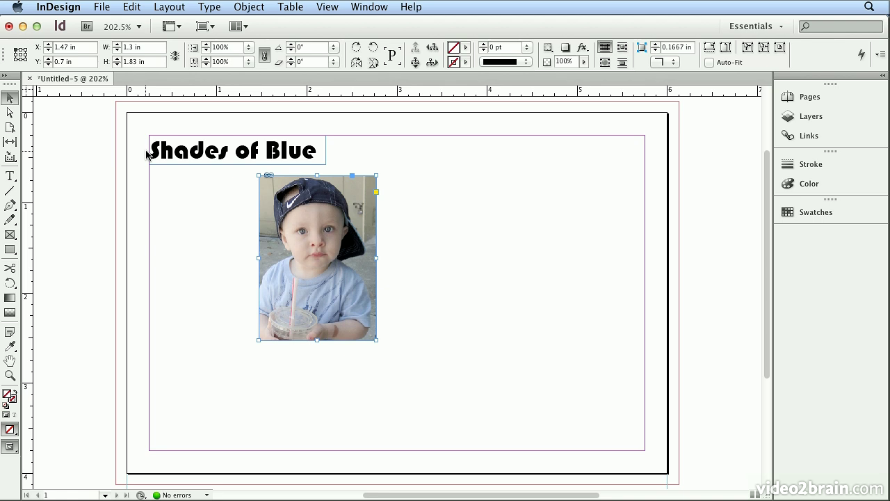
Step: Resize the photo's frame to 1.5 in wide and 2 in high
click(130, 47)
text(1.5)
key(Tab)
text(2)
key(Return)
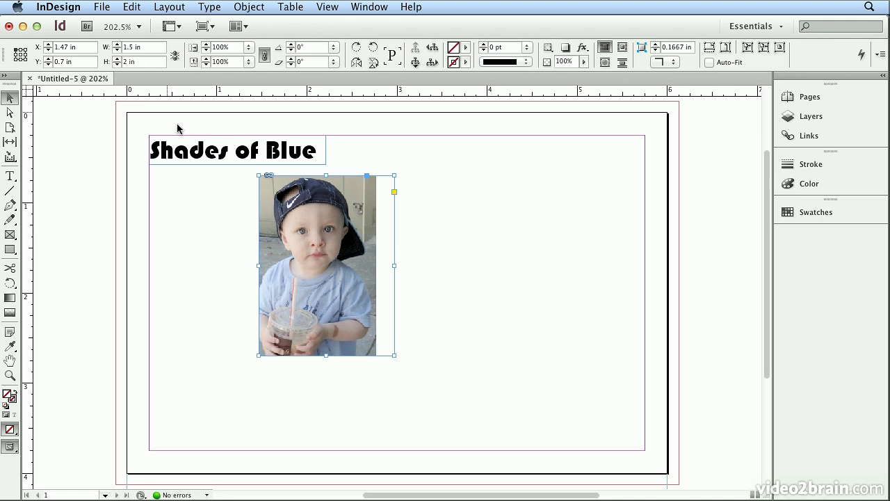
Step: Shift the photo inside its frame until its right edge meets the frame's right edge, and reselect the frame
click(319, 265)
drag(319, 264, 342, 265)
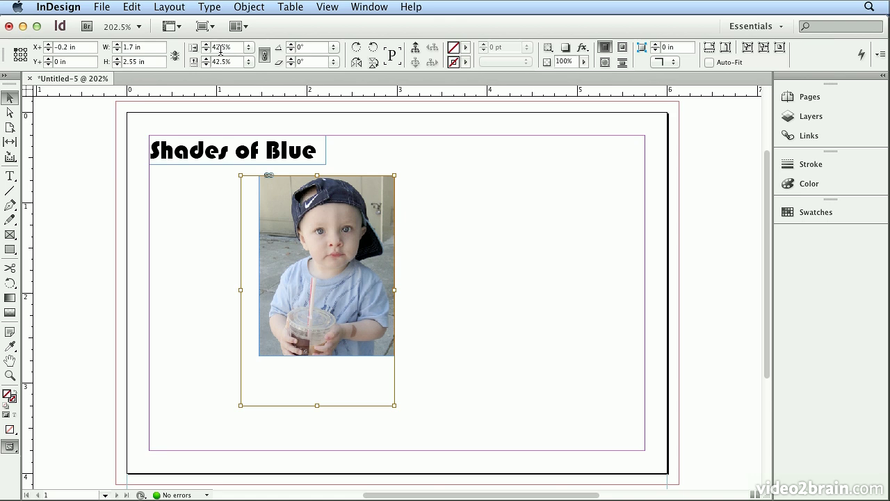
click(197, 265)
click(285, 249)
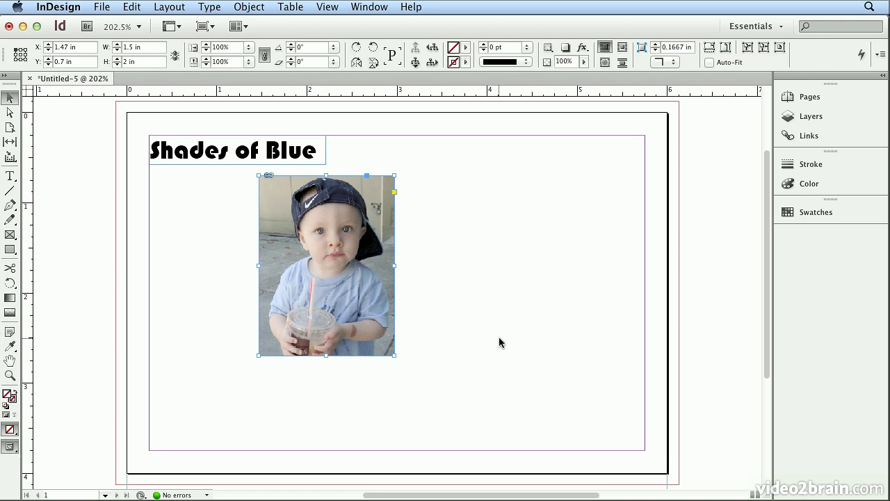
Step: Try rounding all four corners of the photo's frame to about 0.4 in, and undo the corner changes
click(396, 192)
drag(398, 179, 356, 178)
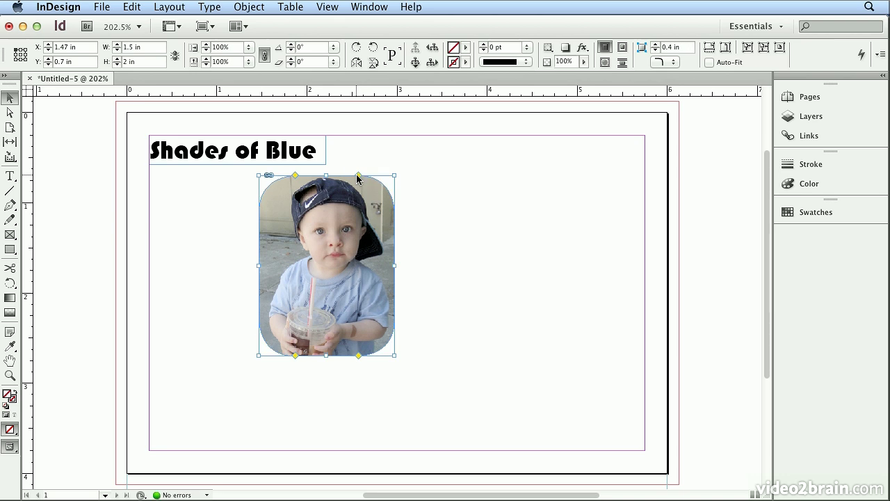
click(122, 8)
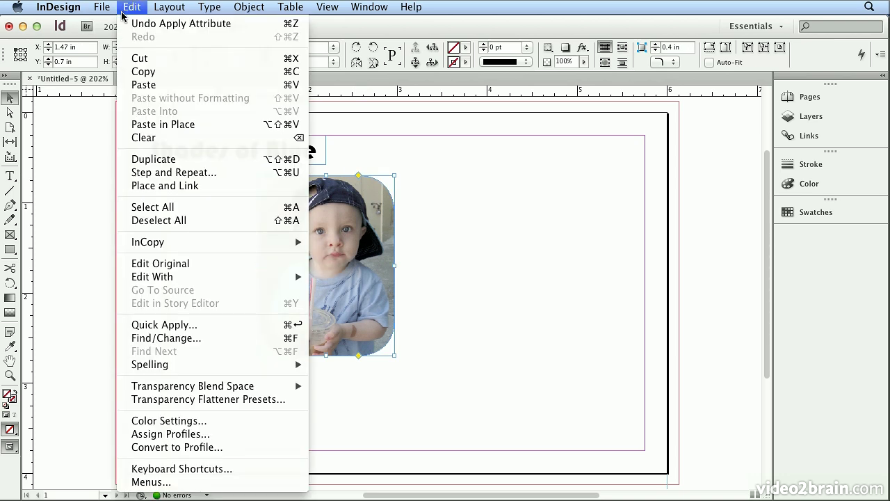
click(123, 23)
click(125, 9)
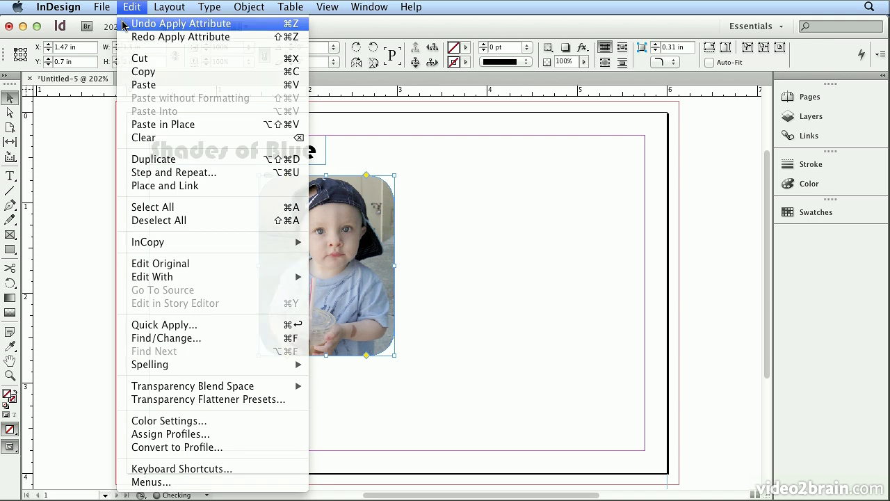
click(123, 24)
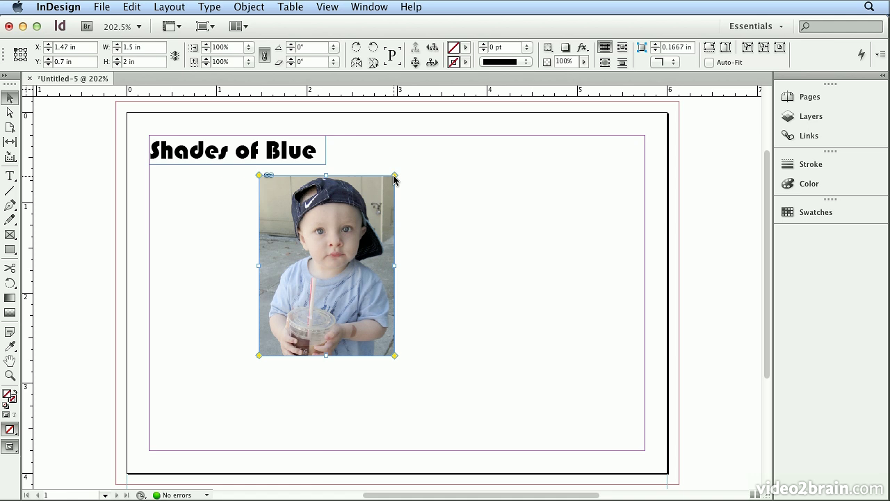
Step: Round only the upper-right corner of the photo's frame, move the photo to the left margin below the title, and deselect it
drag(394, 175, 361, 176)
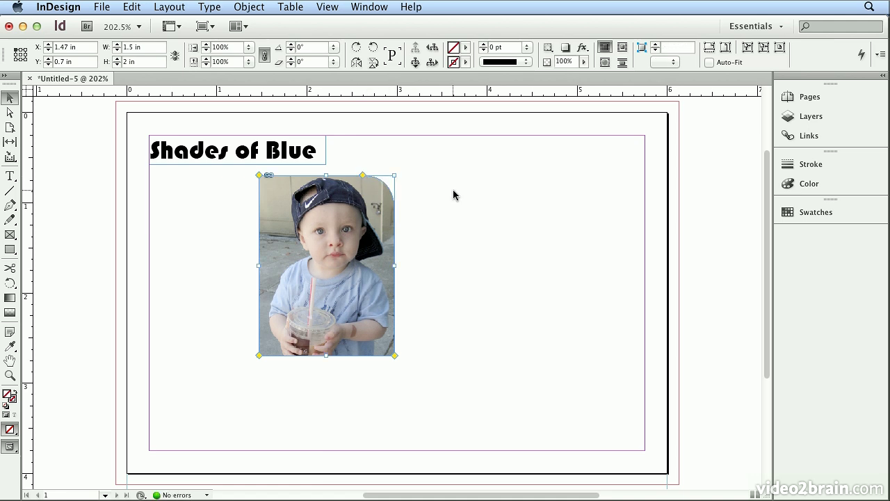
mouse_move(371, 199)
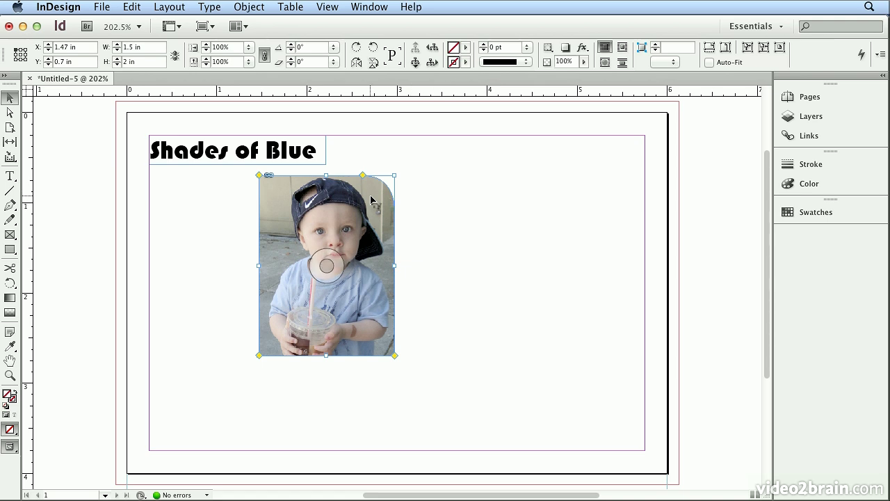
drag(370, 200, 261, 200)
click(384, 227)
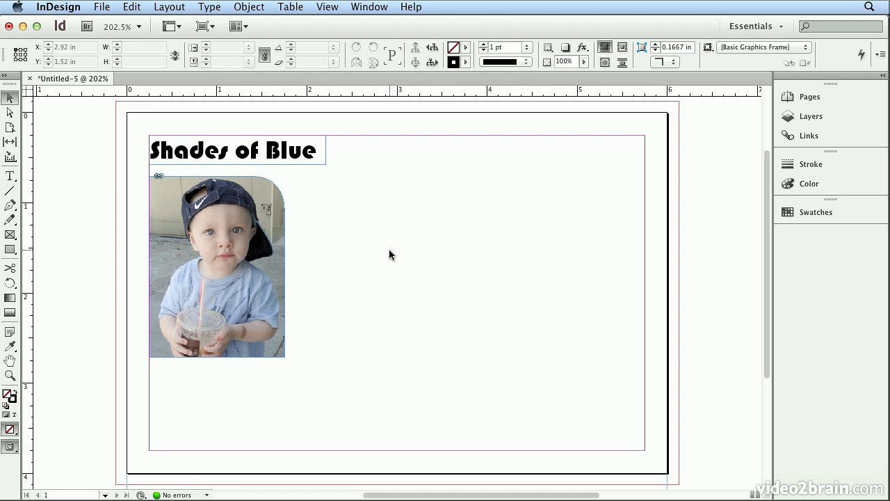
Step: Place Roman_stroll_02.jpg to the right of the first photo in a frame about 1.33 x 2 in, and deselect it
click(105, 7)
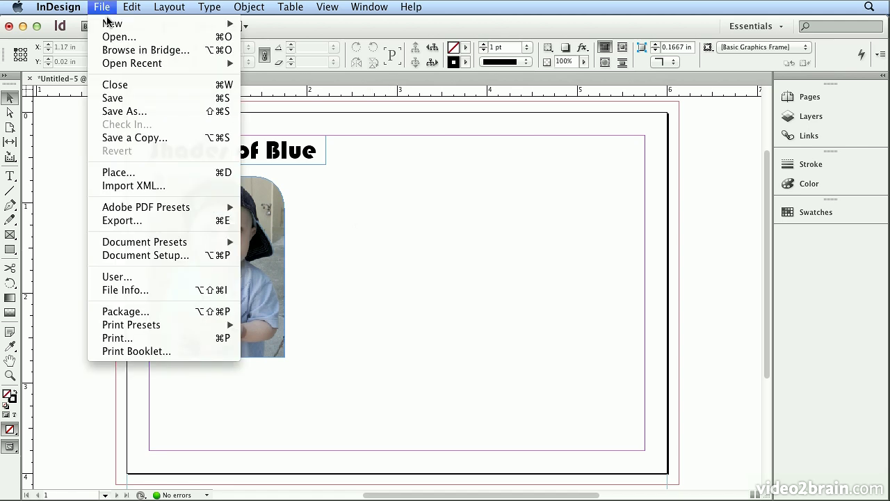
click(138, 171)
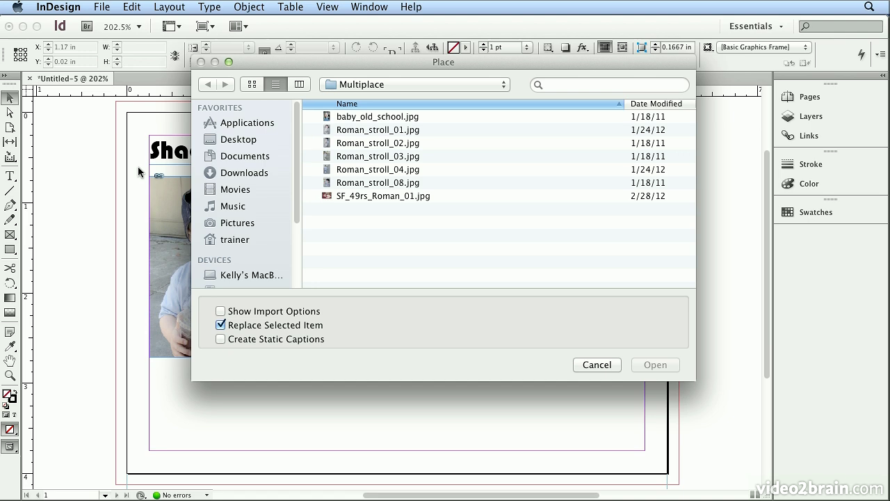
double_click(329, 147)
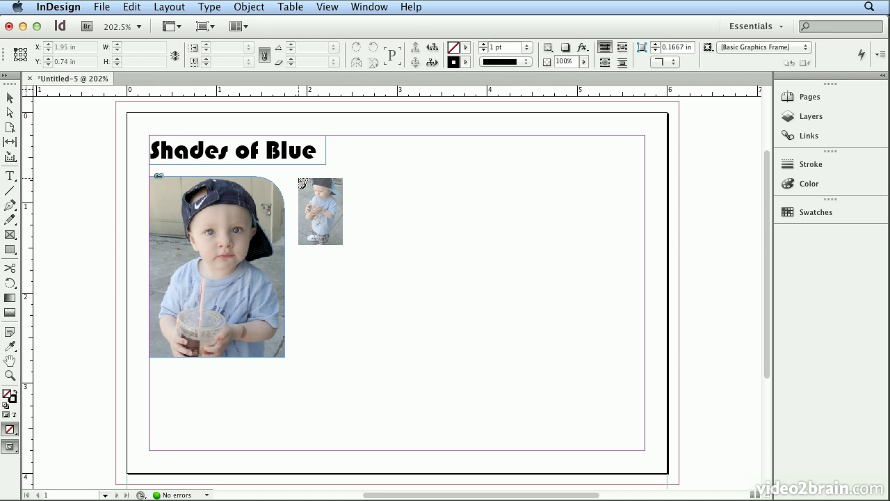
drag(299, 178, 326, 203)
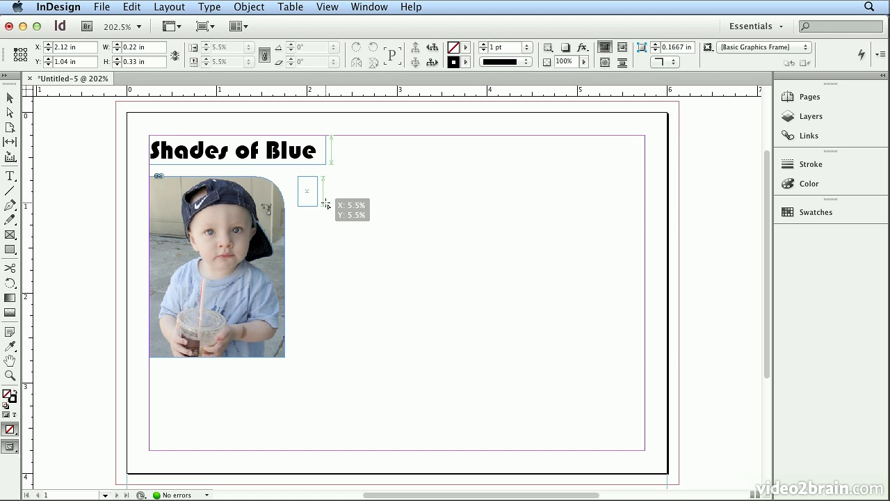
drag(325, 203, 398, 293)
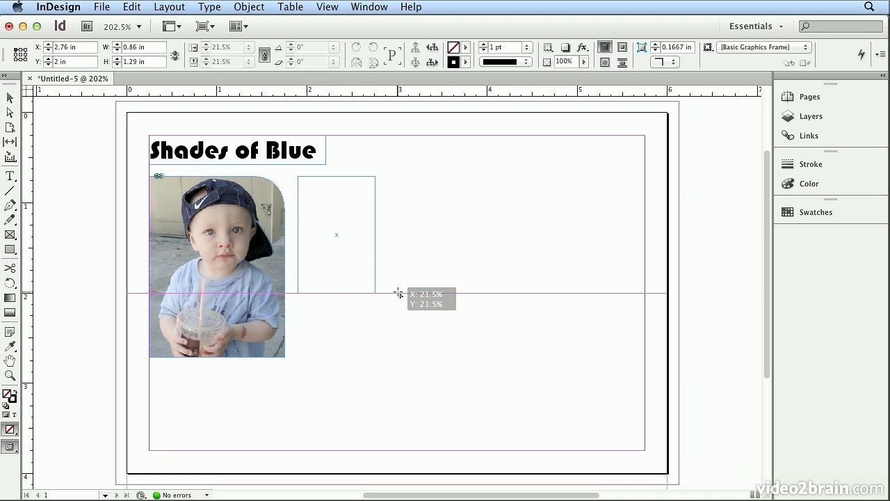
drag(398, 293, 438, 358)
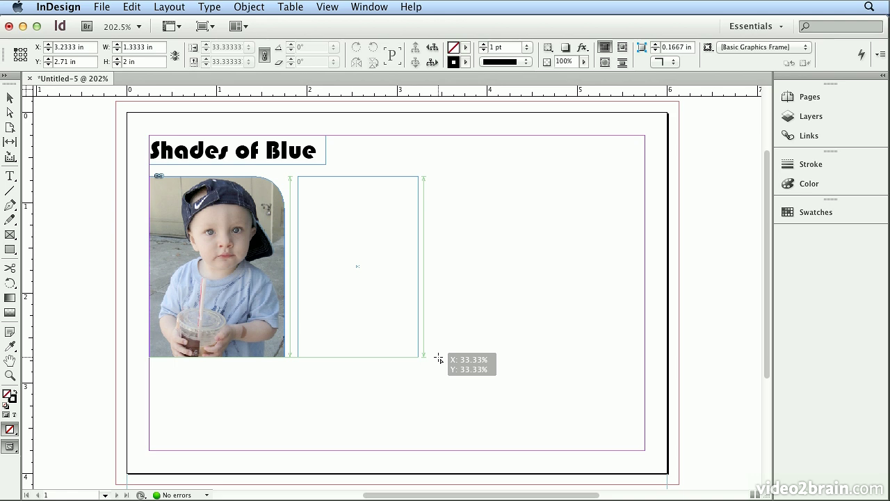
drag(438, 358, 439, 359)
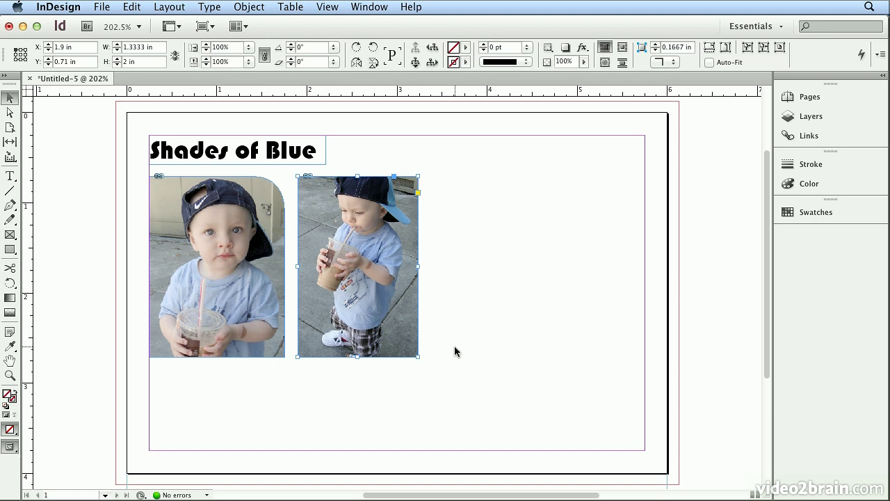
click(454, 347)
Step: Place Roman_stroll_04.jpg to the right of the second photo, aligned with its top edge, in a frame about 1.31 x 1.97 in
key(super+d)
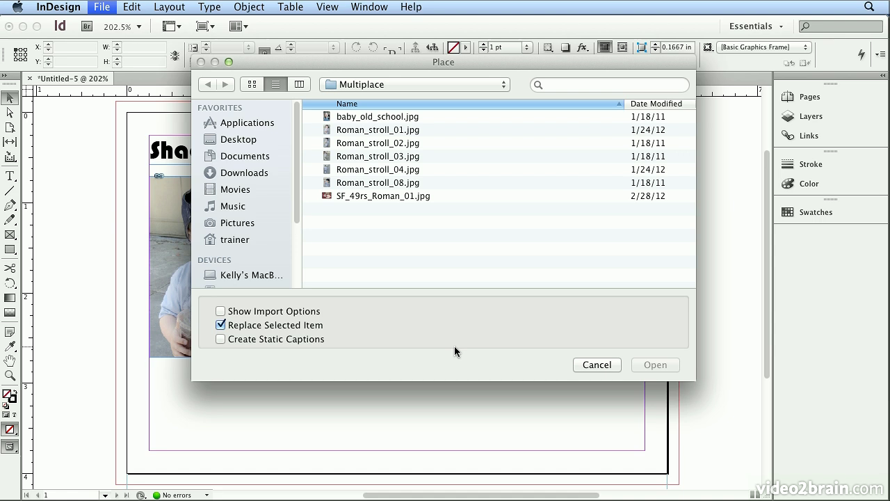
click(382, 170)
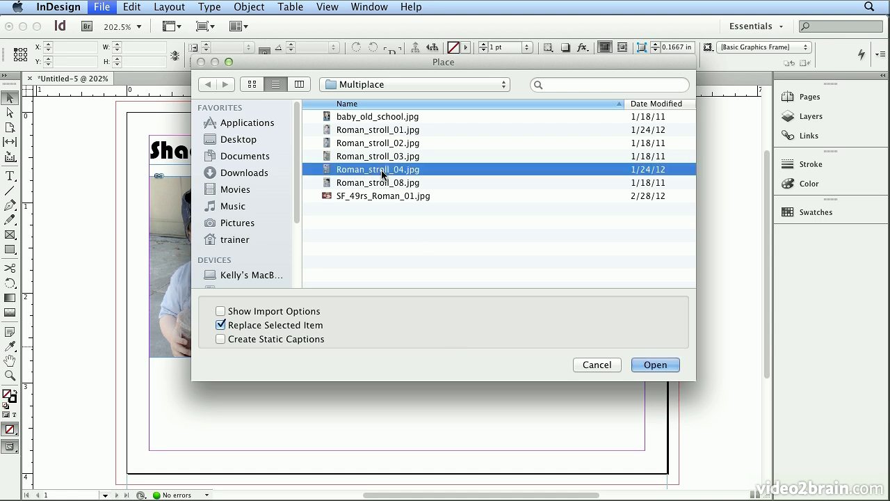
double_click(382, 171)
click(435, 177)
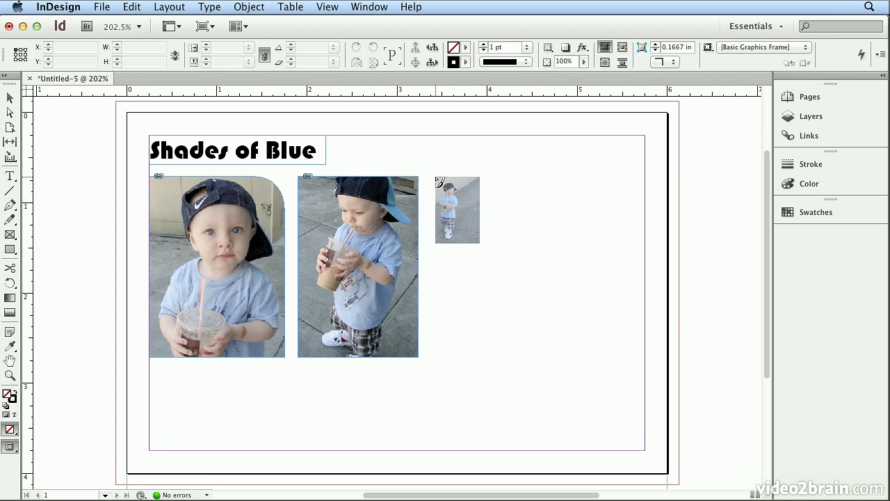
drag(436, 178, 547, 356)
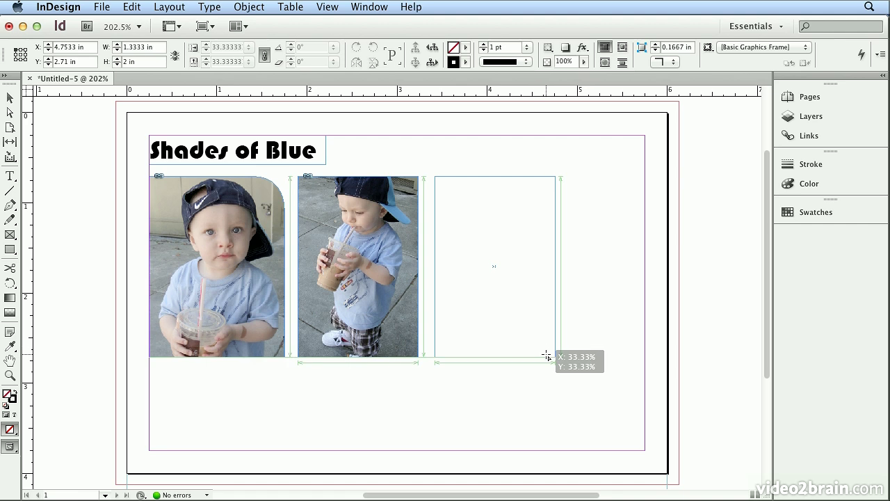
drag(547, 356, 548, 357)
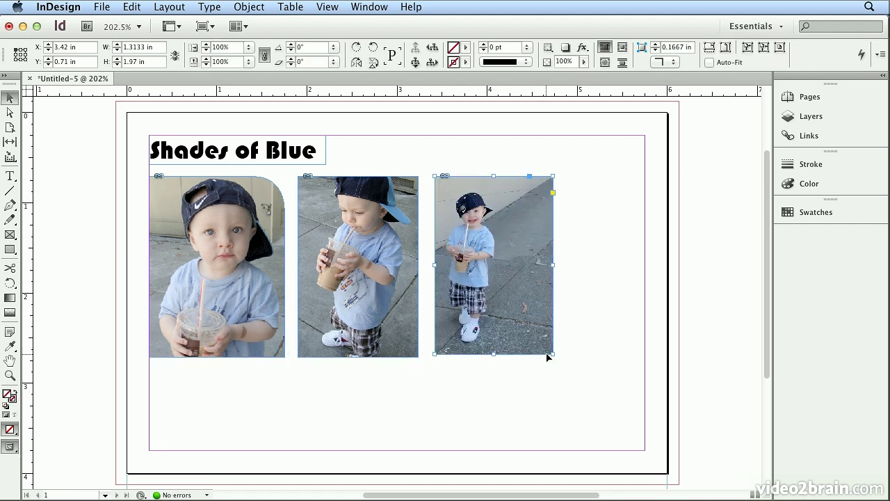
Step: Open the document plane.indd from the Chapter_01 folder
click(101, 7)
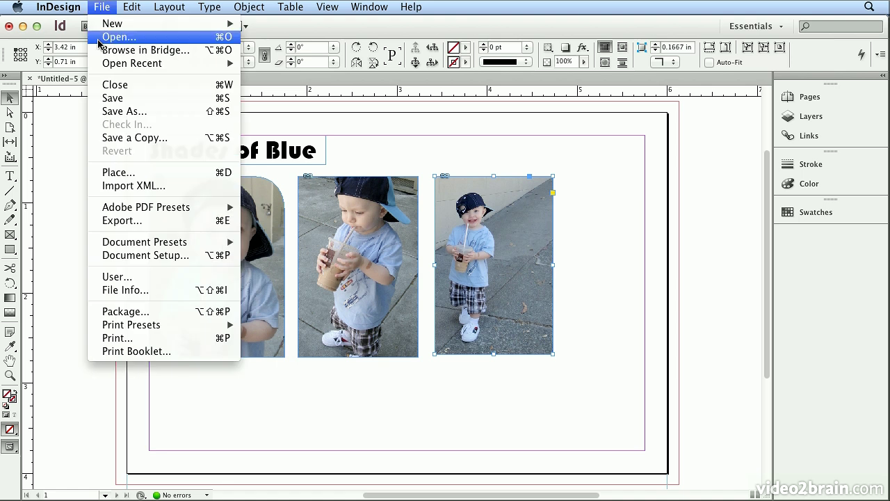
click(98, 44)
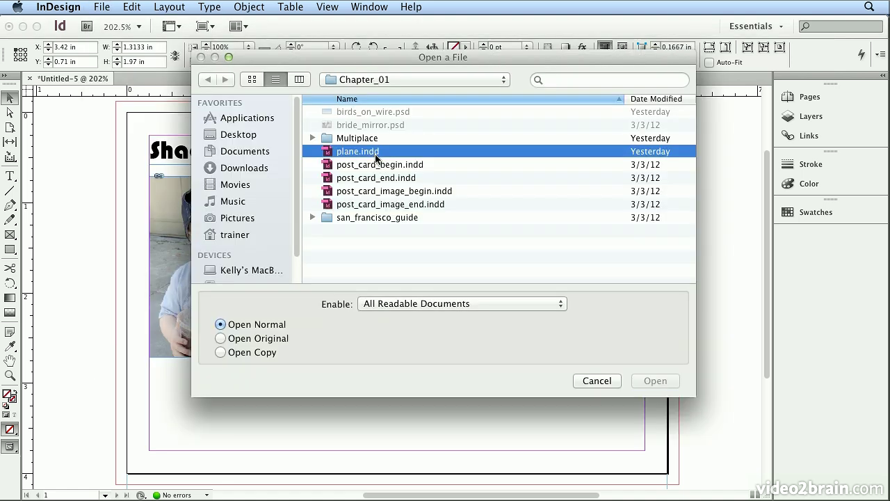
double_click(376, 154)
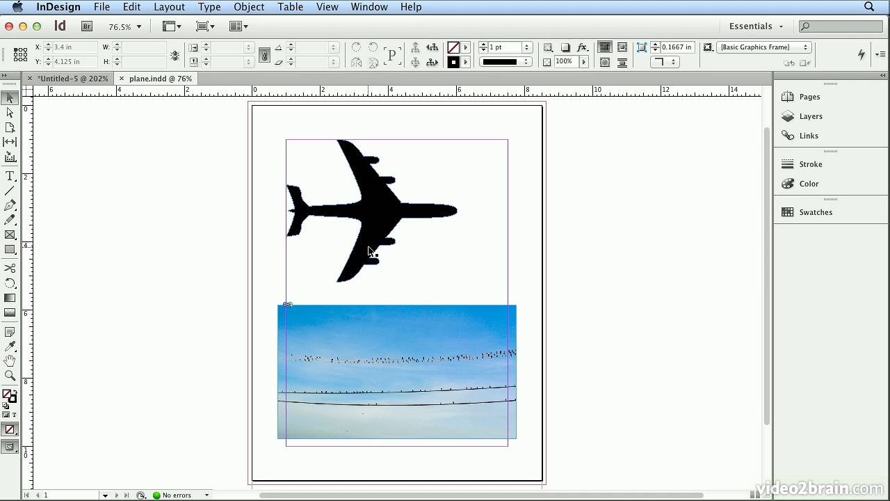
click(10, 115)
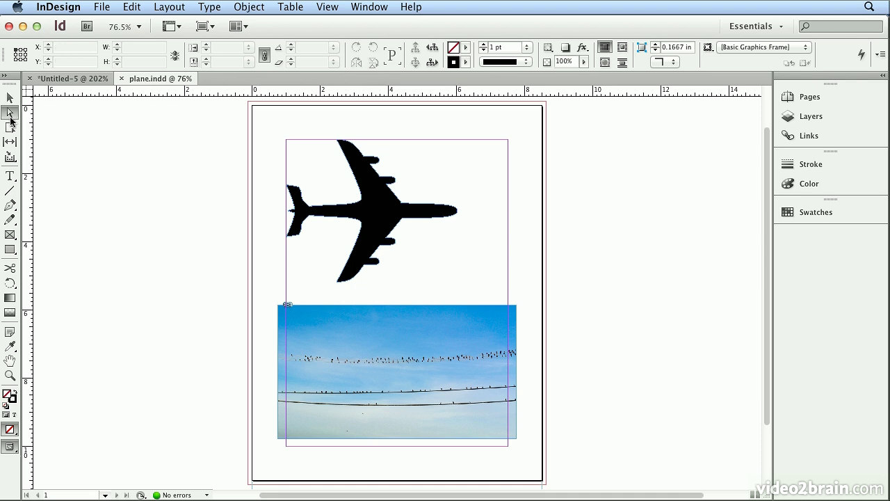
click(441, 395)
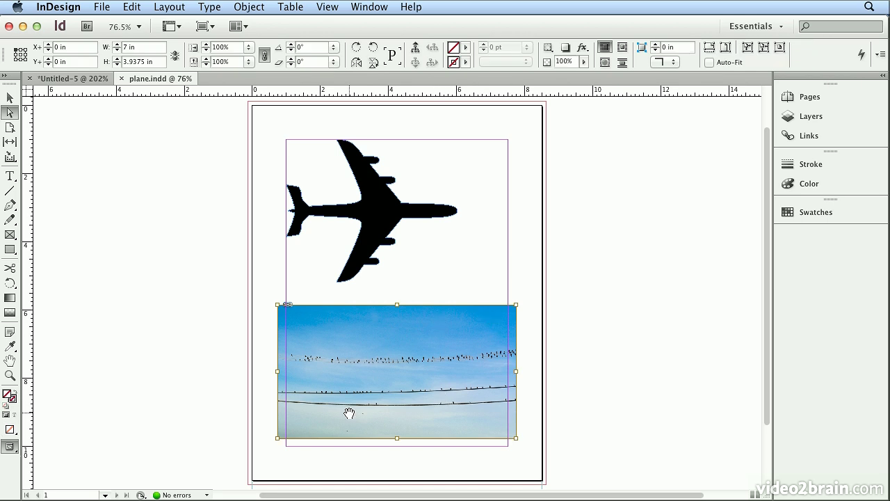
click(10, 97)
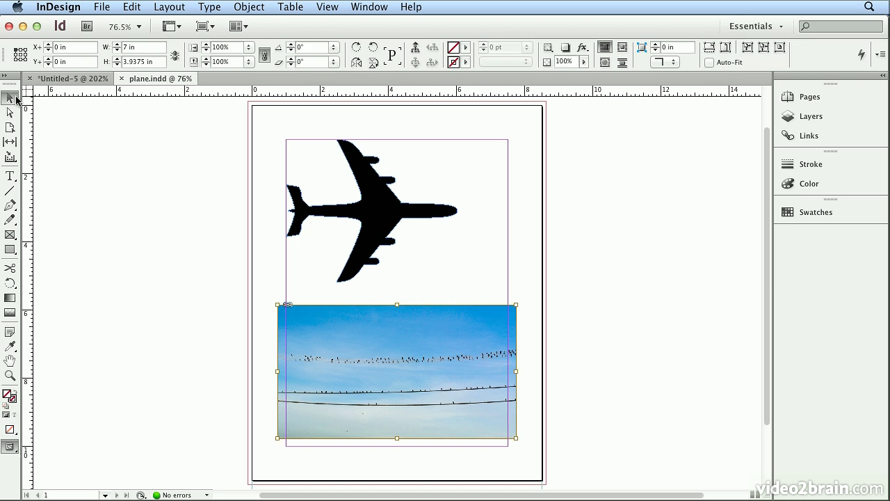
click(247, 364)
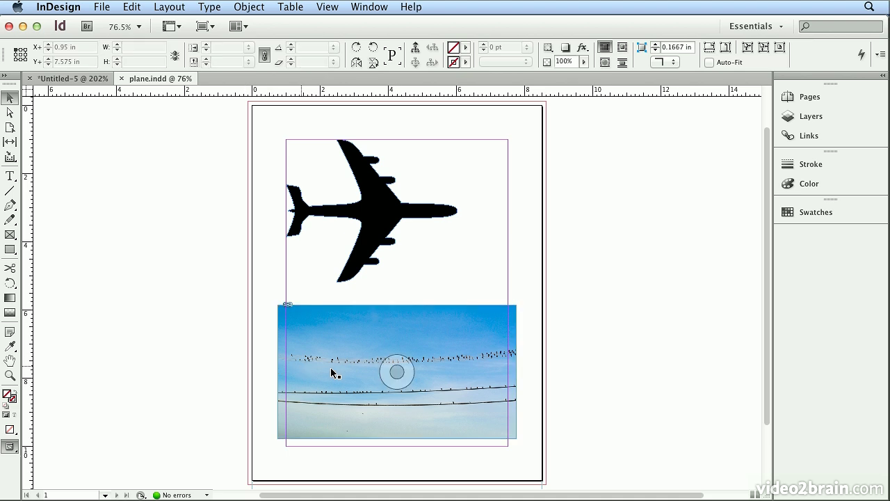
Step: Cut only the birds-on-wires picture out of its frame below the airplane, keeping the empty frame
click(402, 371)
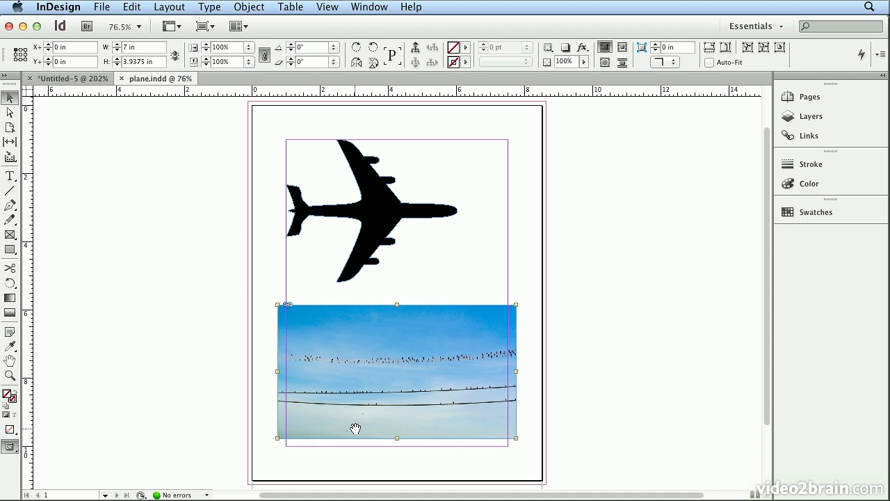
click(132, 7)
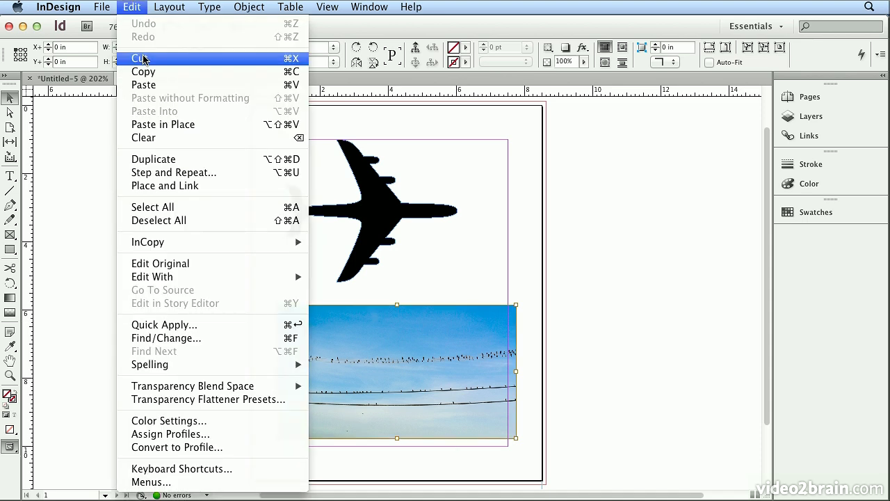
click(142, 60)
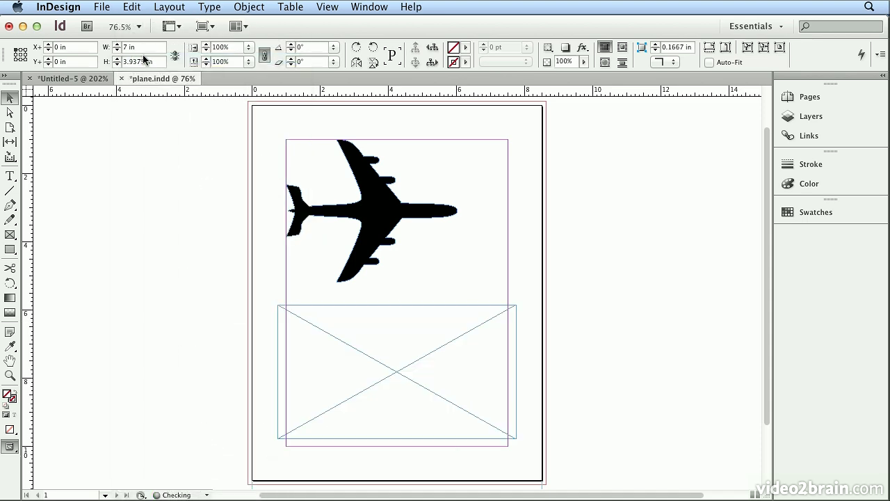
Step: Paste the cut picture into the black airplane shape
click(387, 210)
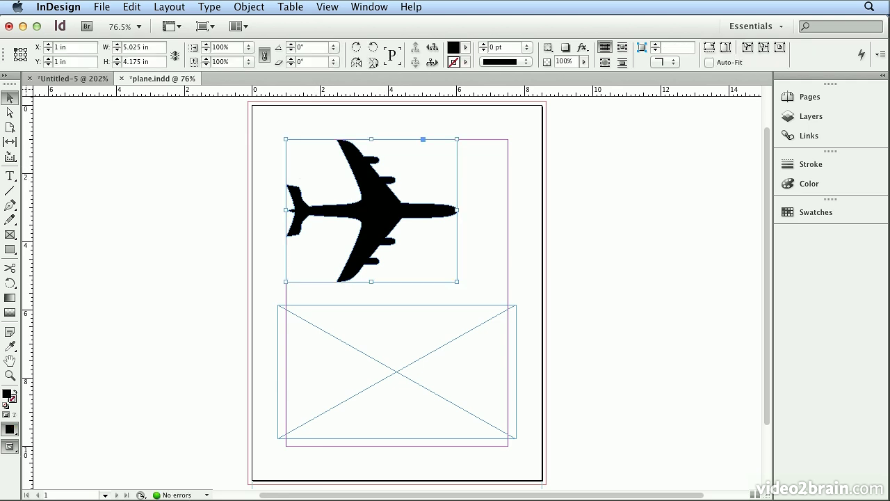
click(132, 7)
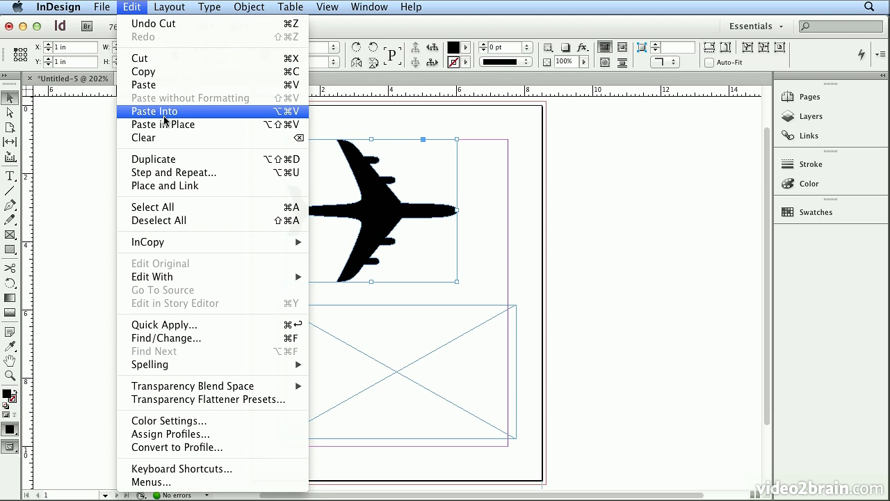
click(154, 111)
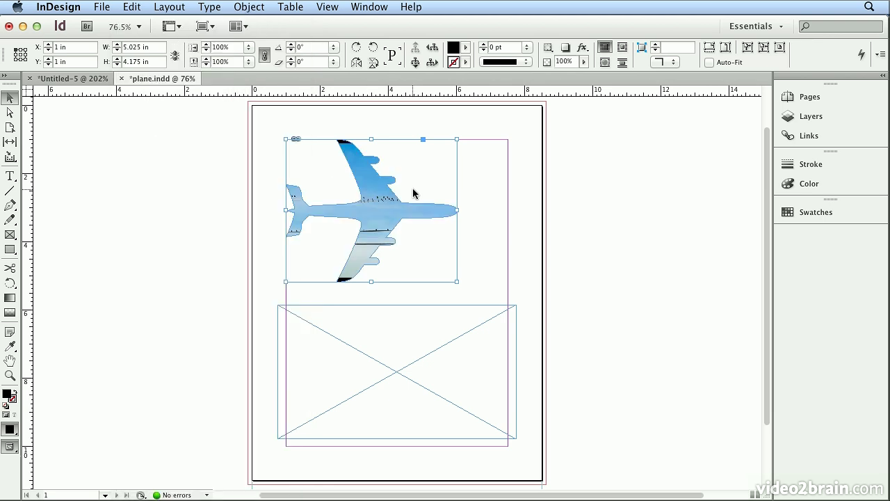
Step: Enlarge the picture inside the airplane shape to about 7.85 x 4.41 in so it covers both wing tips, leaving the shape's size unchanged
mouse_move(376, 204)
click(383, 207)
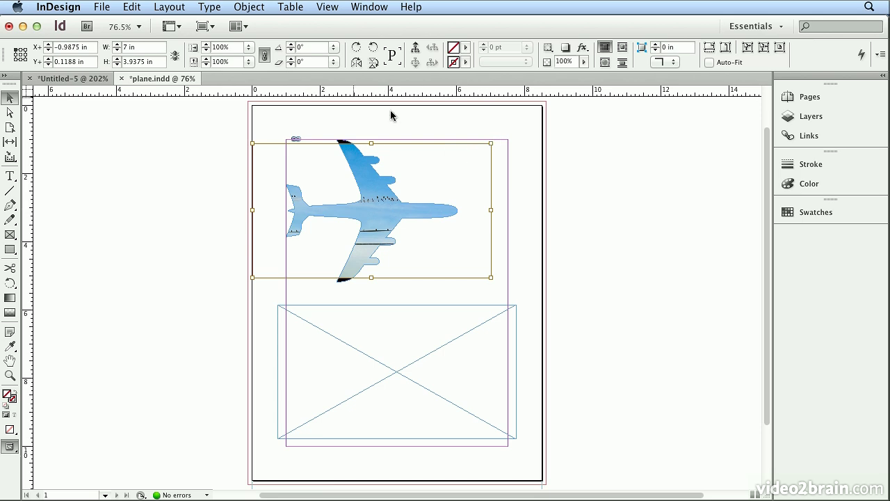
drag(492, 143, 505, 135)
drag(252, 277, 239, 285)
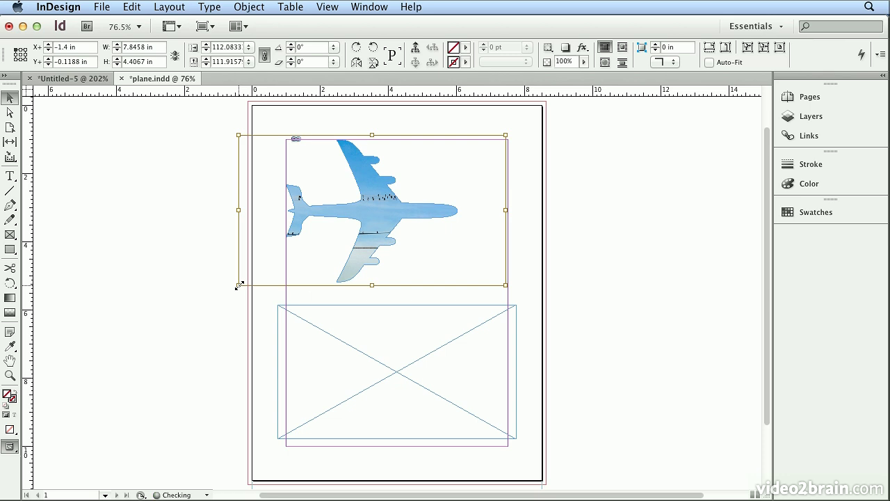
click(232, 332)
click(359, 344)
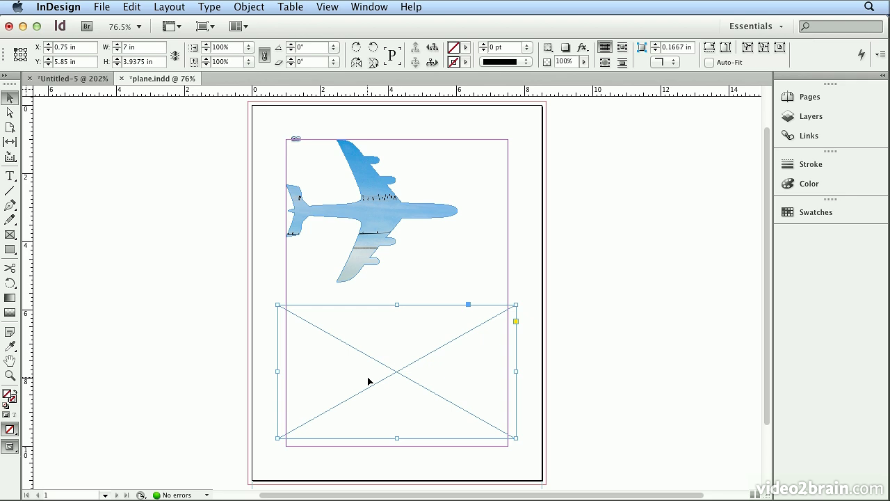
Step: In the Shades of Blue postcard, create an empty picture frame 1.5 in wide and 1 in high below the first photo
click(100, 85)
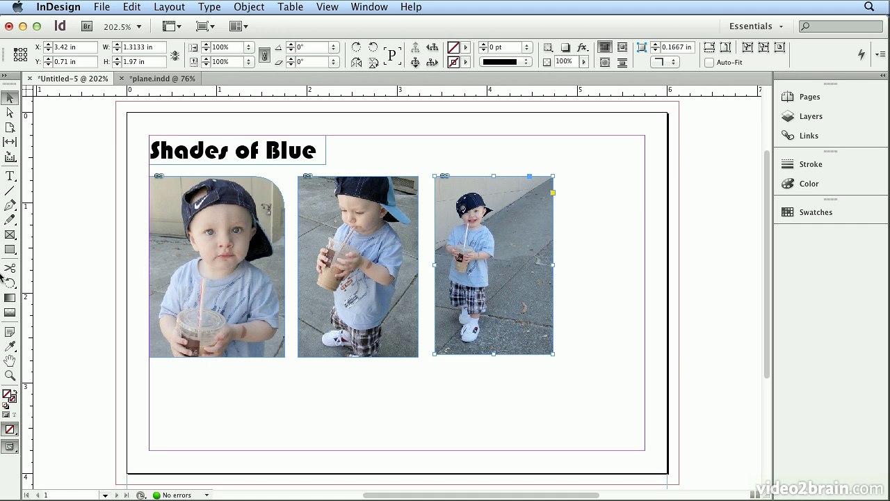
click(7, 236)
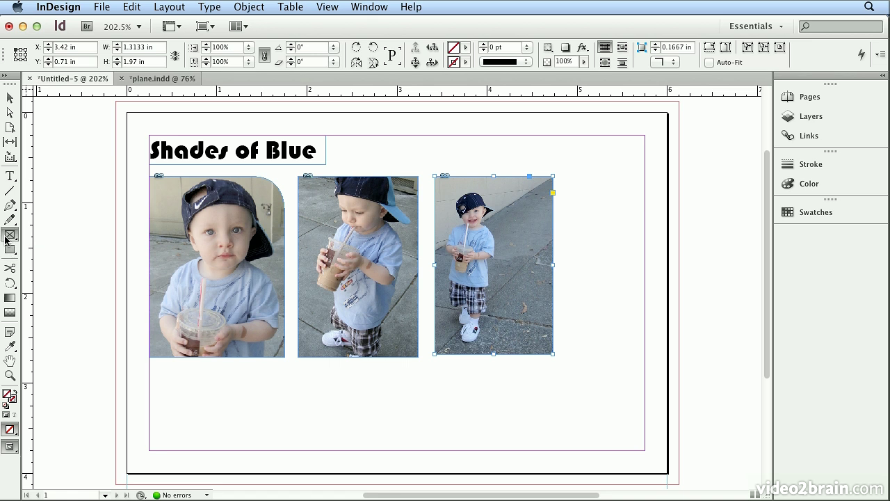
click(164, 383)
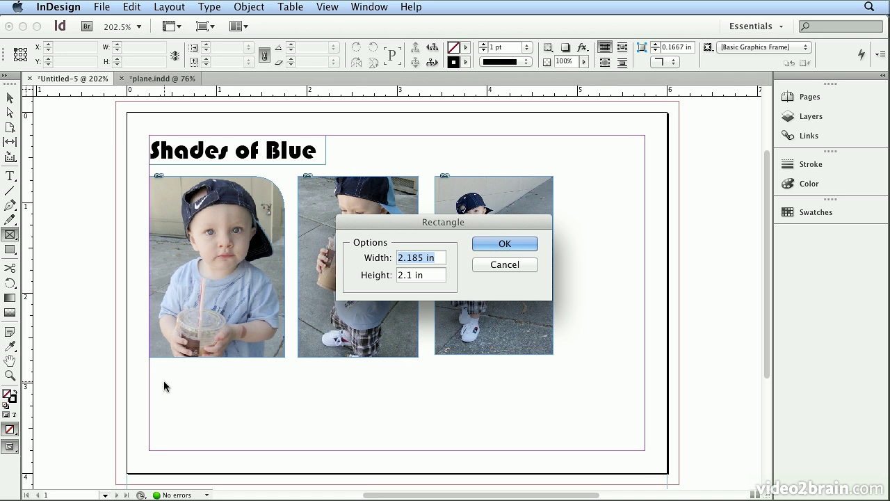
text(1.5)
key(Tab)
text(1)
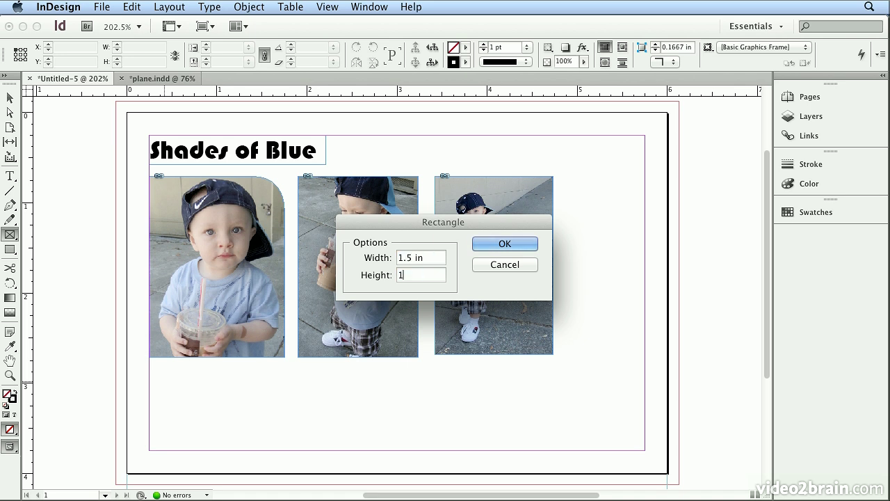
key(Return)
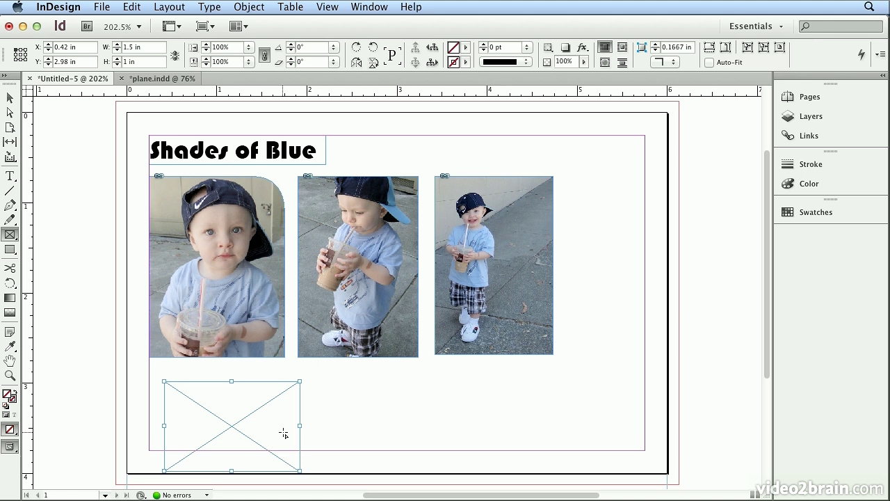
Step: Create a 1.5 x 1 in rectangle with the Rectangle tool, beside the empty picture frame at about X 2.26, Y 2.98 in
click(10, 249)
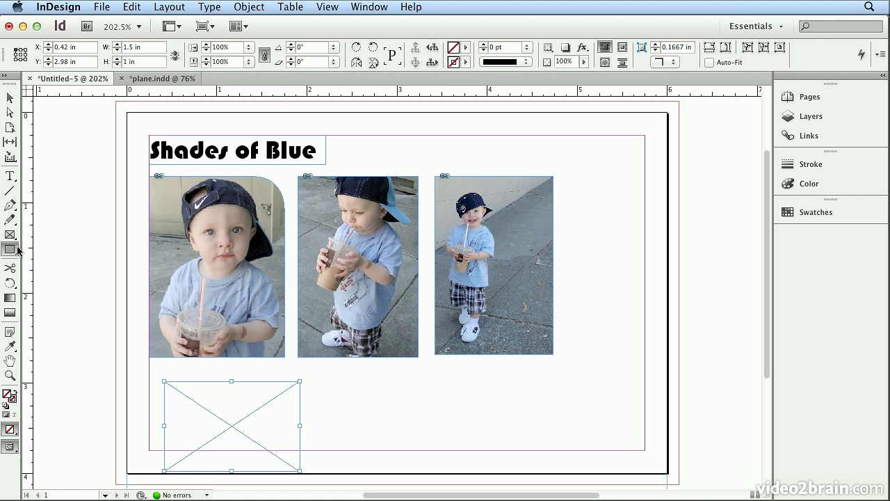
click(331, 386)
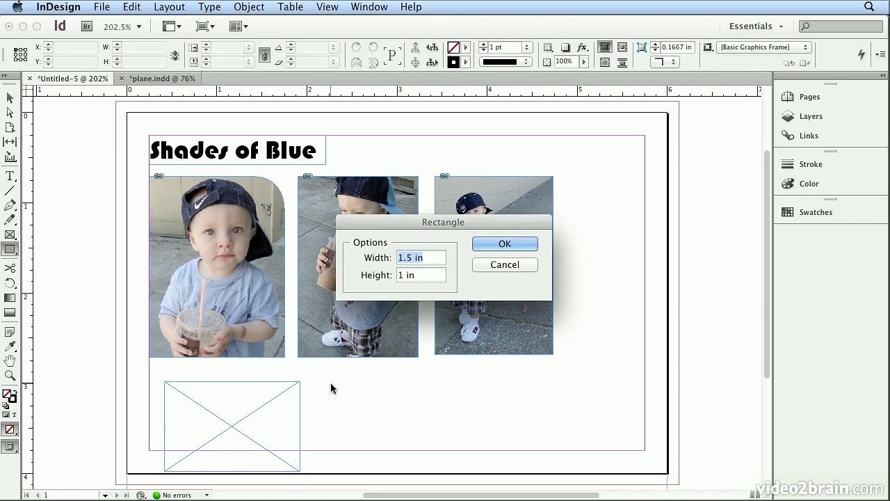
click(534, 244)
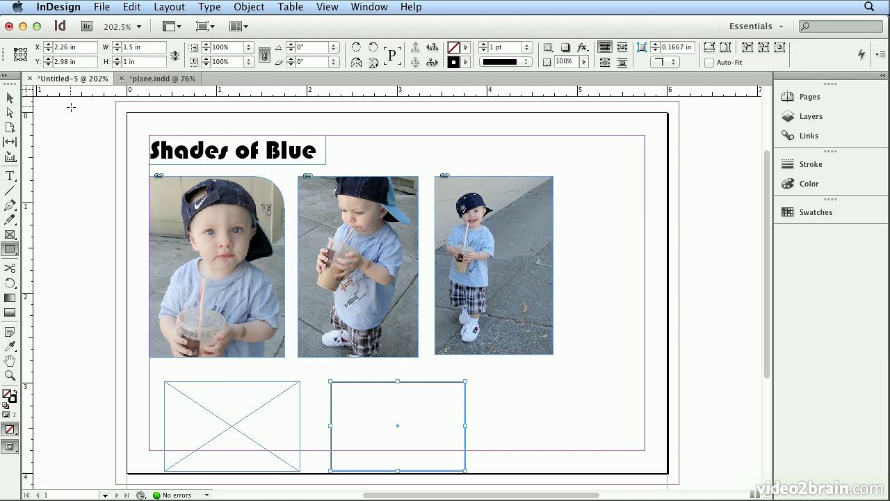
click(17, 98)
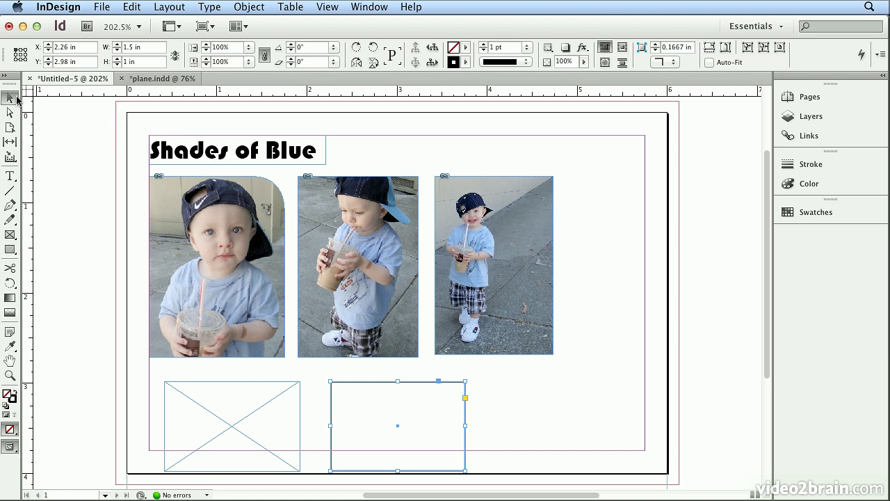
click(57, 119)
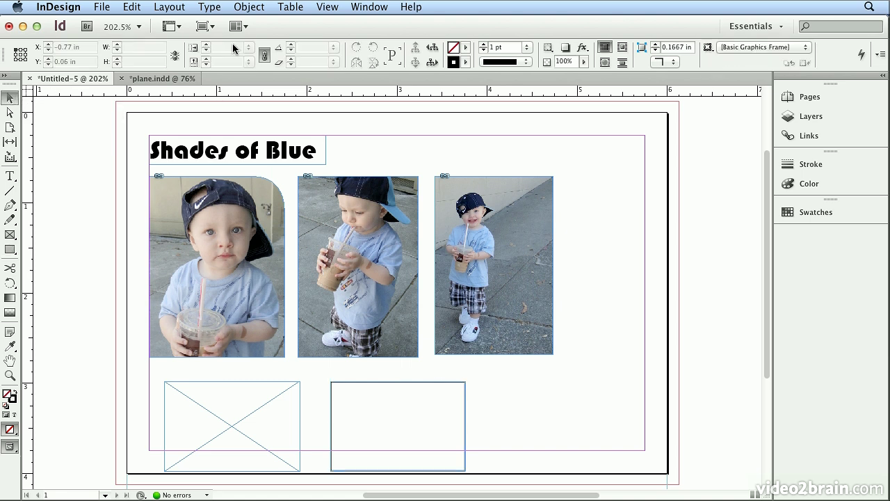
Step: Check how the two new frames look in Preview screen mode, and return to Normal mode
click(215, 30)
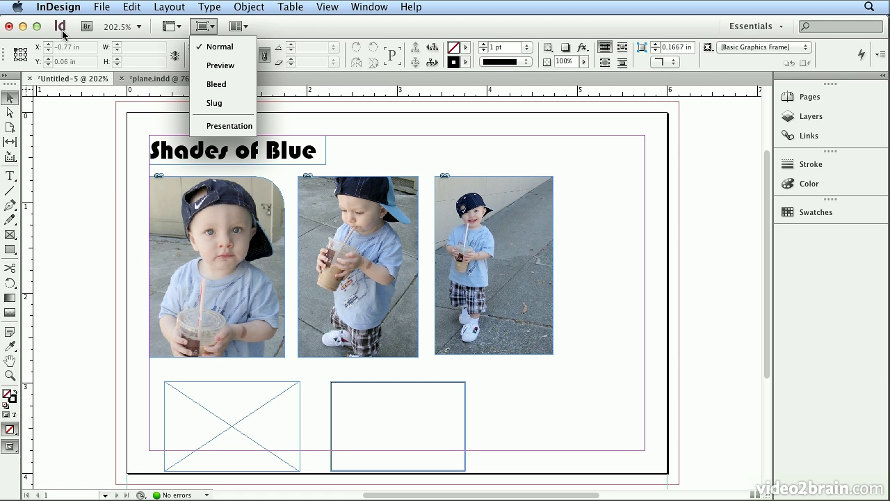
click(216, 64)
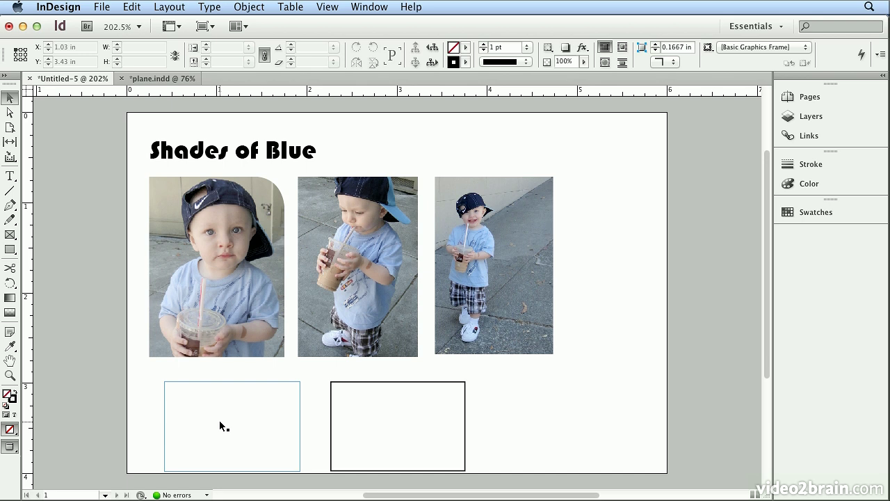
click(203, 26)
click(205, 47)
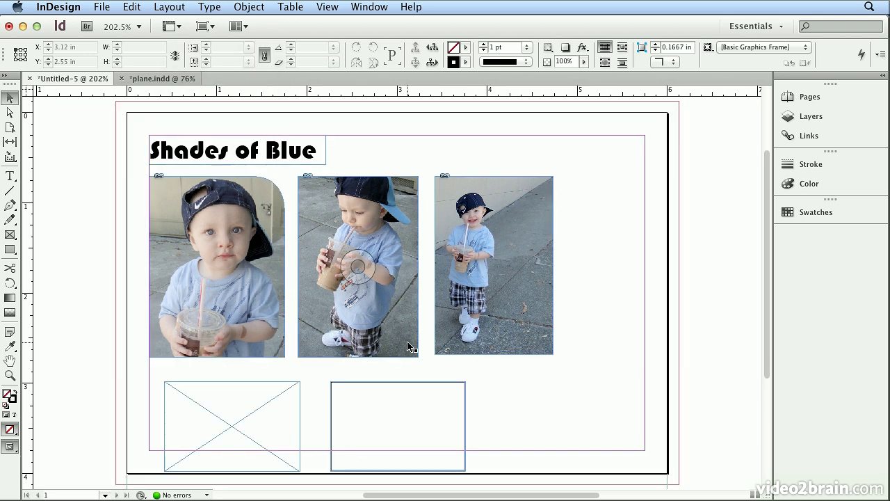
Step: Set the stroke weight of the new outlined rectangle to 3 pt
click(406, 381)
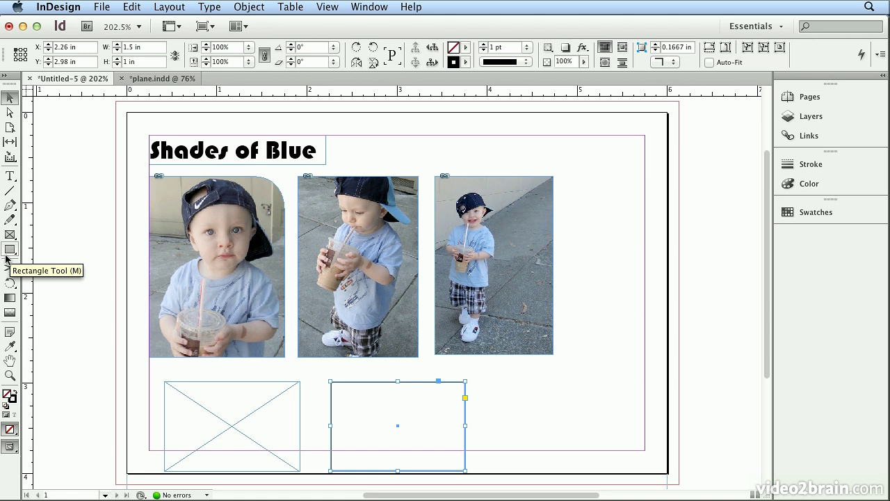
click(482, 44)
click(483, 44)
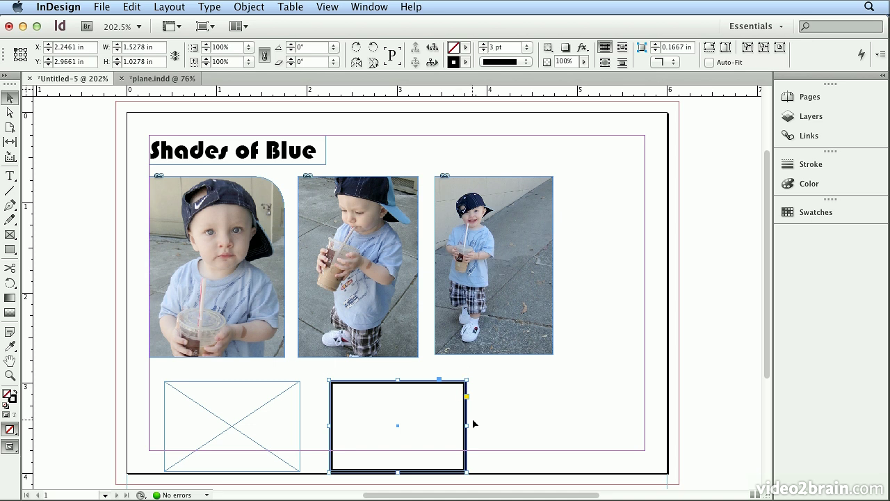
click(505, 387)
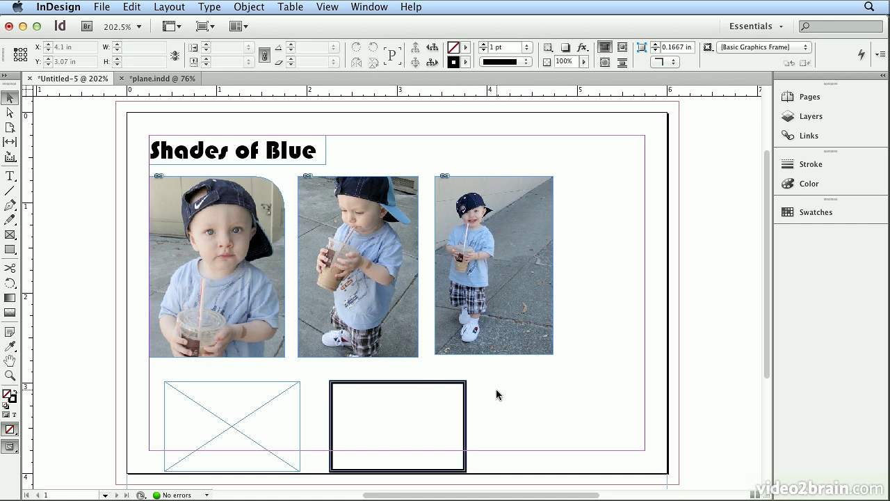
Step: Place SF_49rs_Roman_01.jpg in the empty picture frame and baby_old_school.jpg in the outlined rectangle, both from the Multiplace folder
click(109, 7)
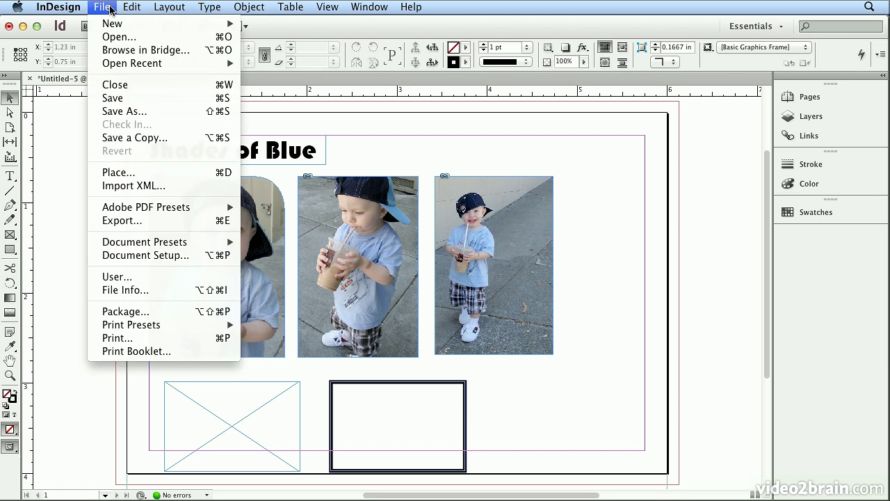
click(143, 174)
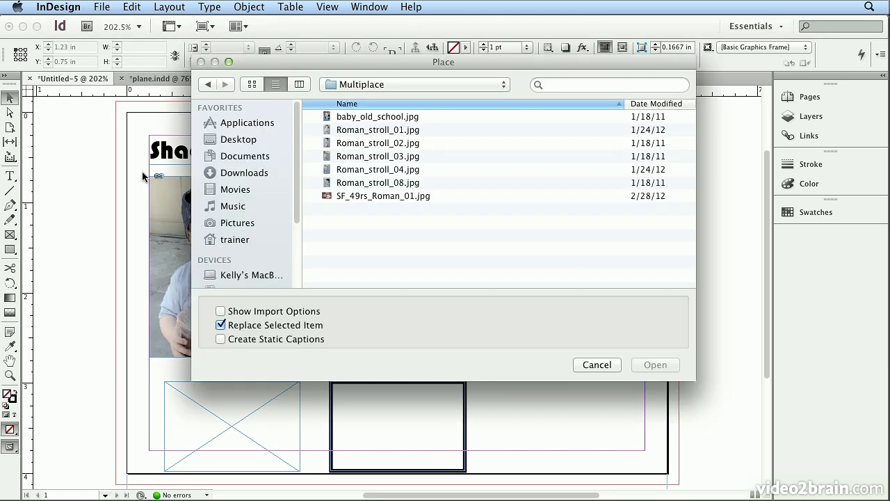
click(325, 118)
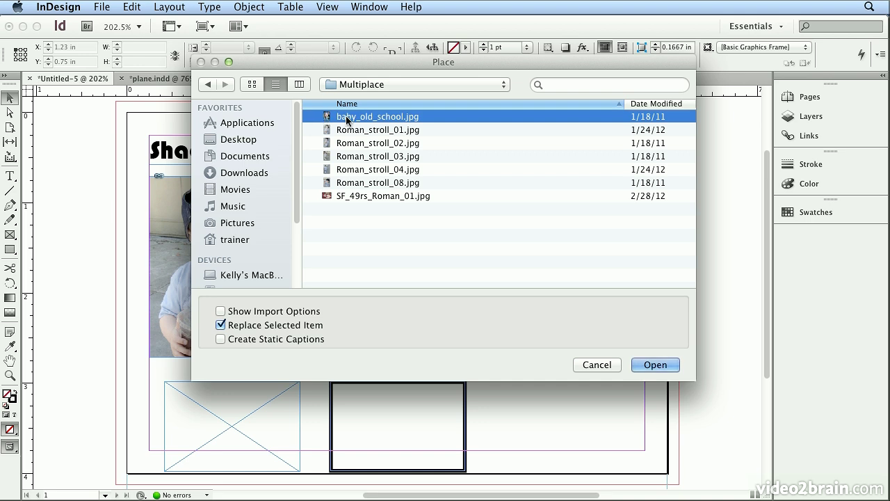
super+click(349, 198)
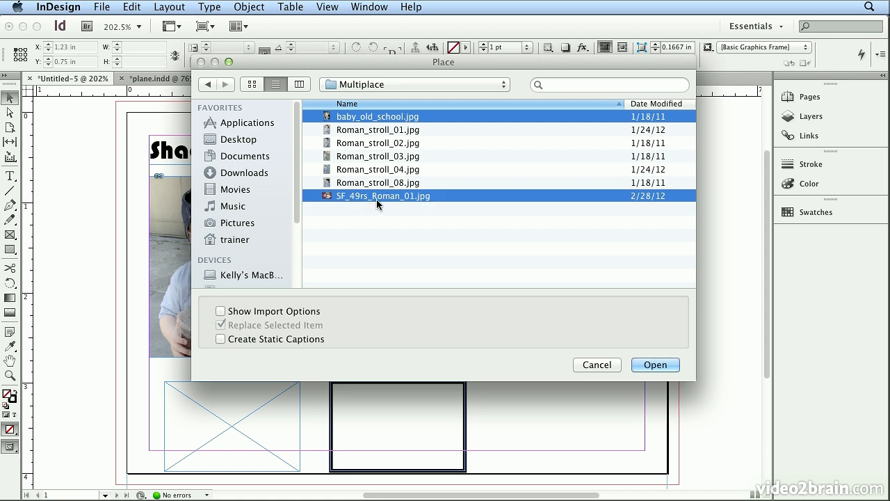
click(654, 365)
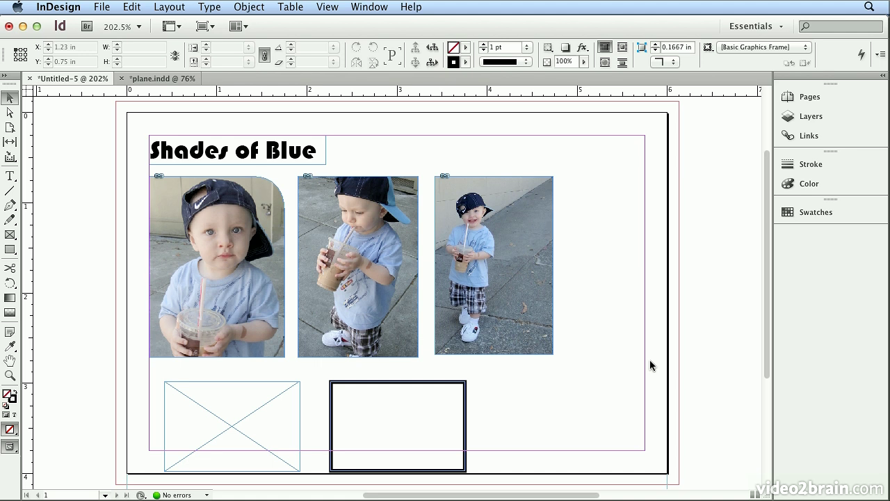
click(220, 436)
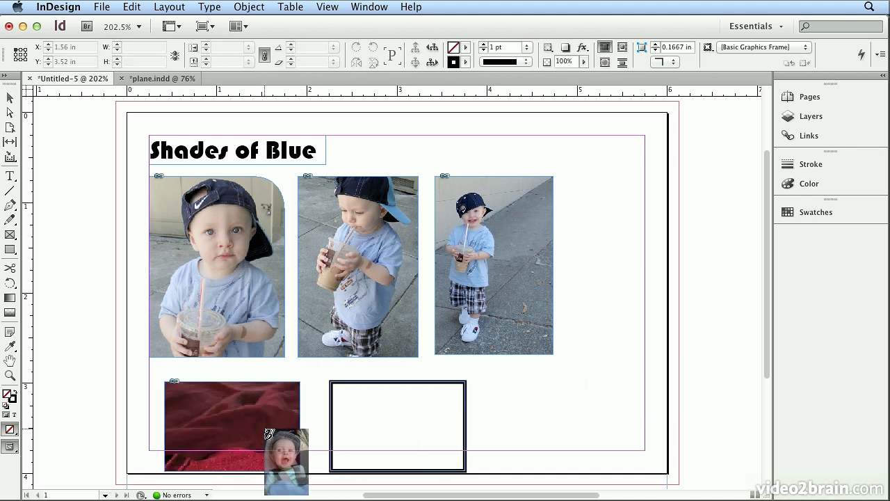
click(404, 432)
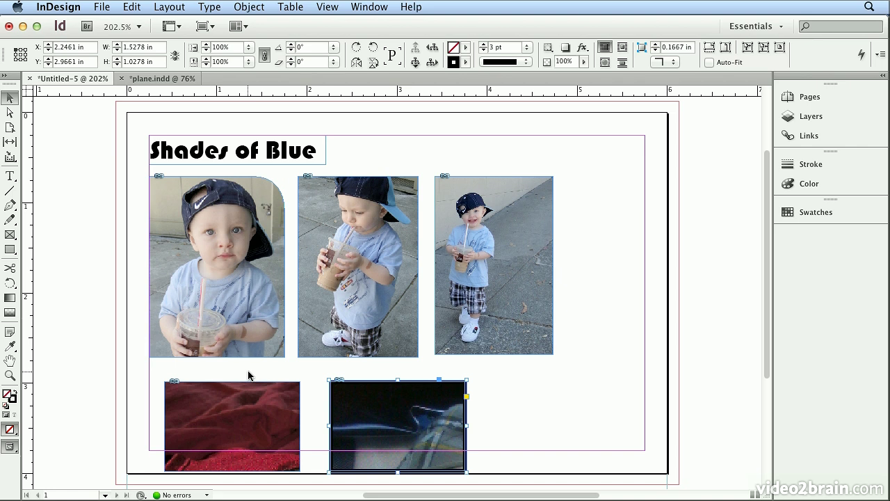
Step: Fit the pictures in both lower frames with Fill Frame Proportionally and center their content
drag(141, 370, 358, 435)
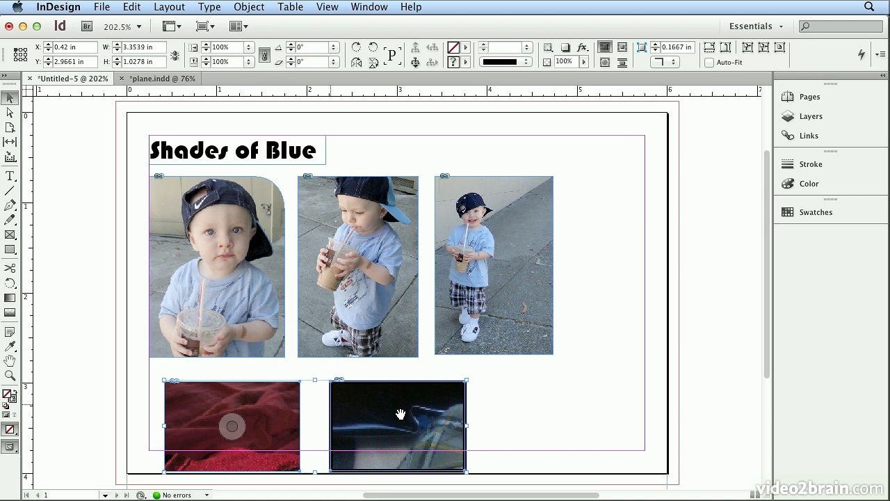
click(717, 47)
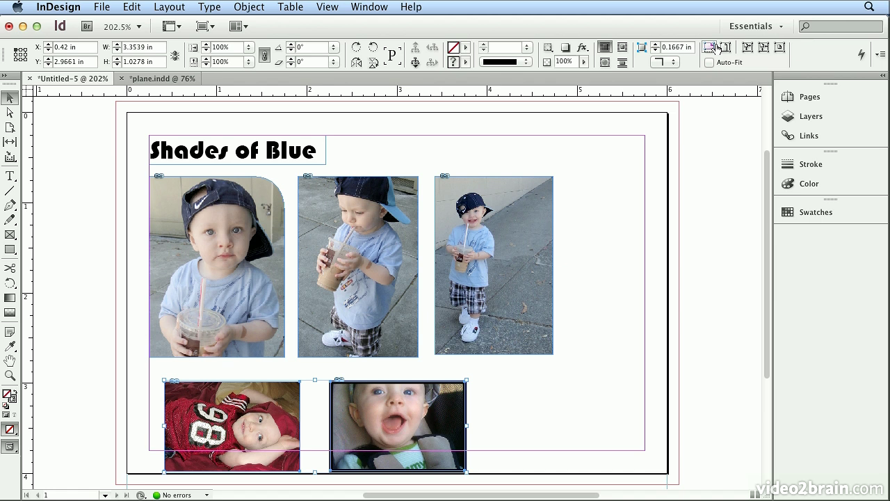
click(778, 50)
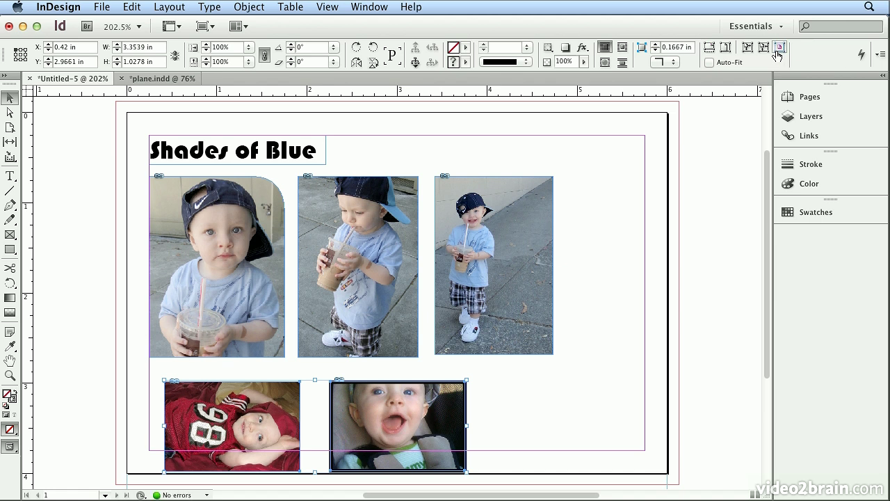
click(531, 436)
Step: Move the baby picture down inside its outlined frame so the whole head shows, keeping the frame in place
click(418, 419)
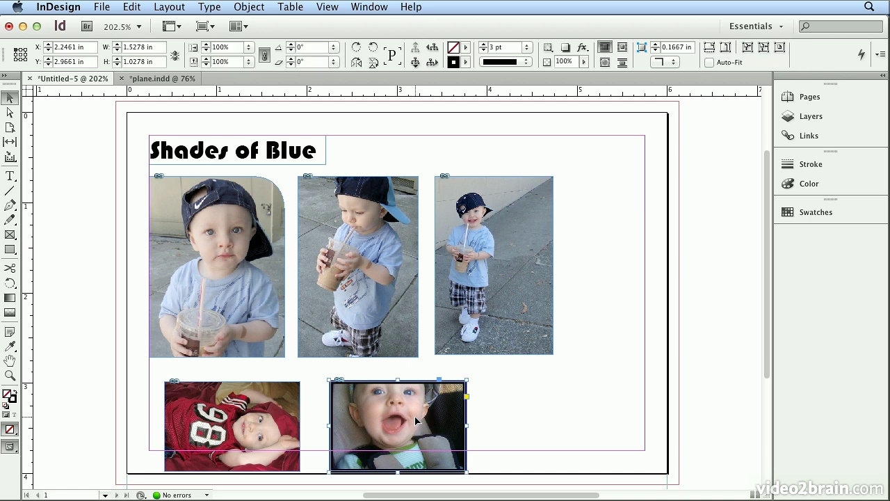
click(397, 426)
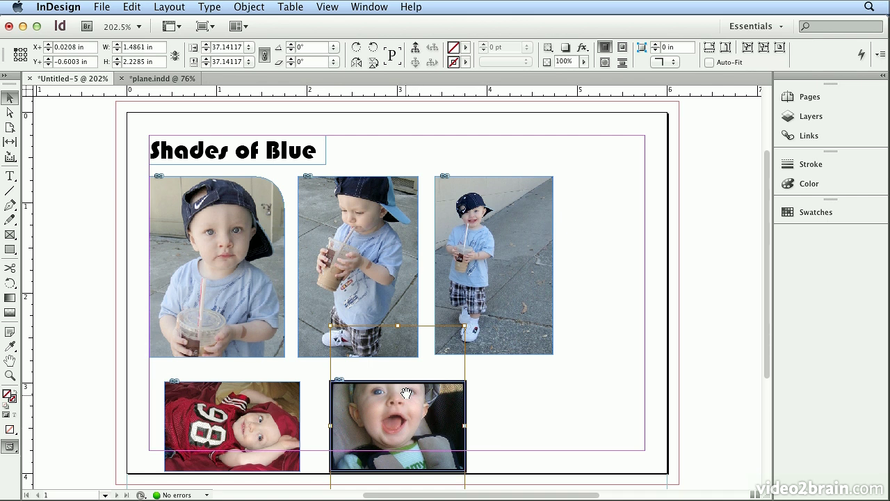
drag(394, 411, 387, 434)
click(505, 411)
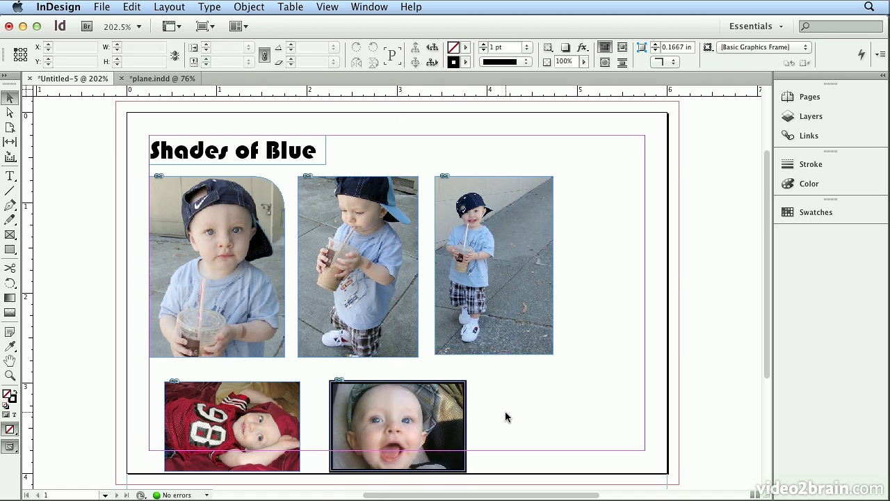
Step: Reduce the outlined baby photo frame to about 1.44 x 1.01 in and rotate it slightly counterclockwise
click(466, 393)
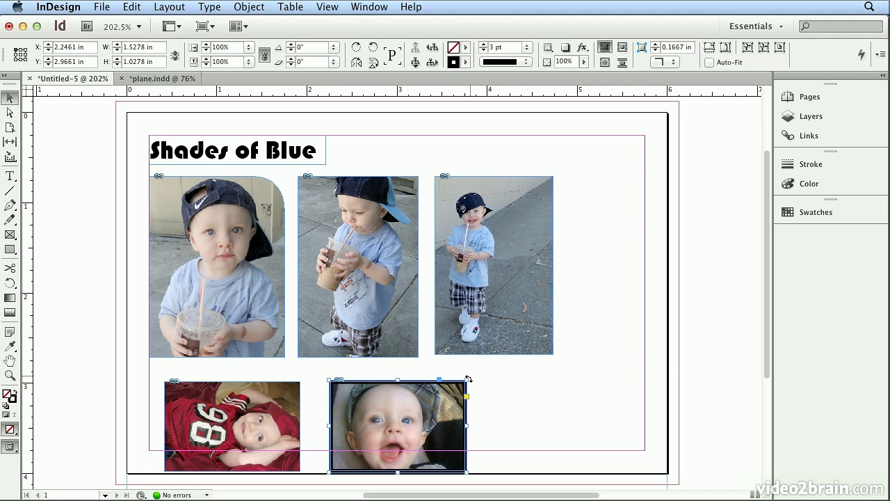
mouse_move(466, 379)
mouse_down()
mouse_move(477, 370)
mouse_move(461, 380)
mouse_up()
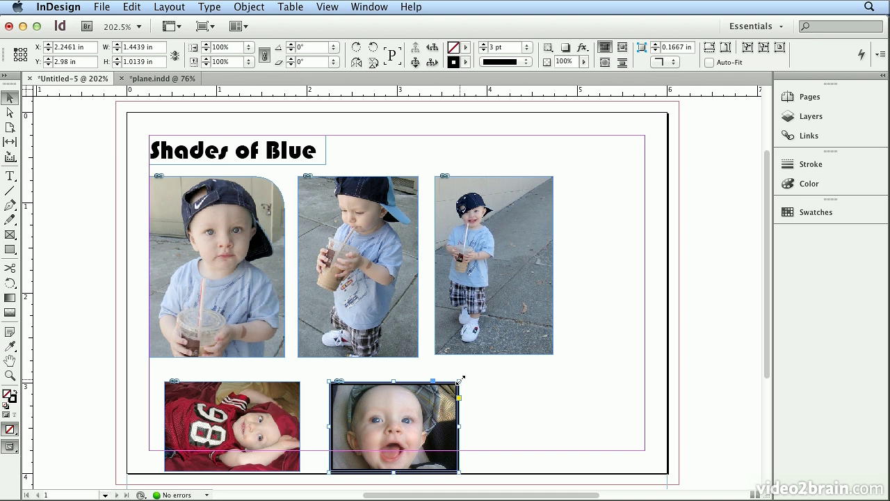
drag(460, 377, 453, 363)
Step: Rotate the photo with the red jersey about 14° clockwise
click(233, 425)
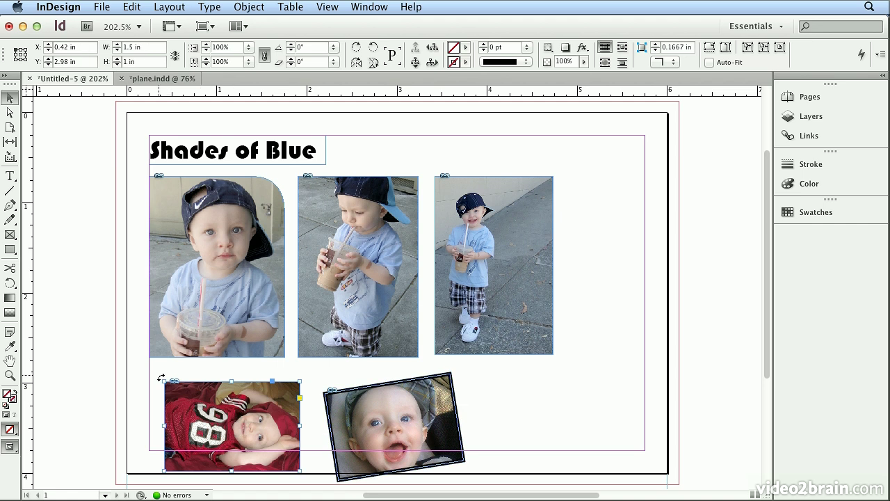
drag(162, 378, 180, 363)
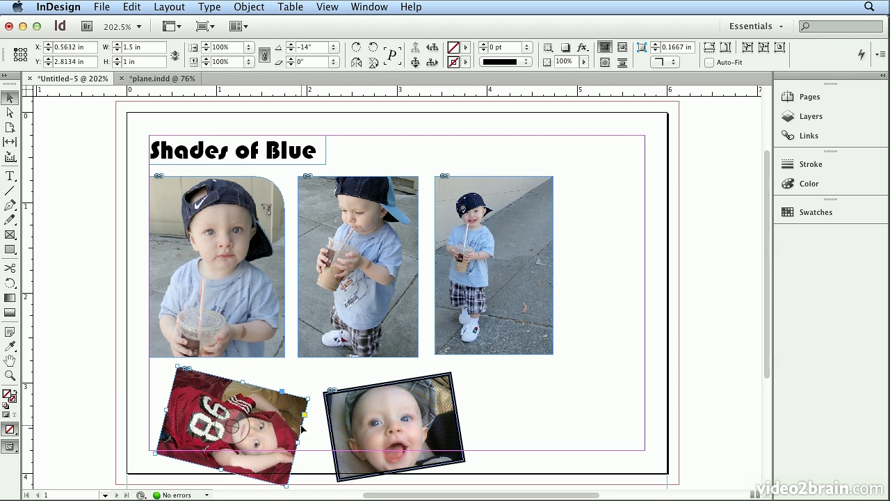
click(542, 442)
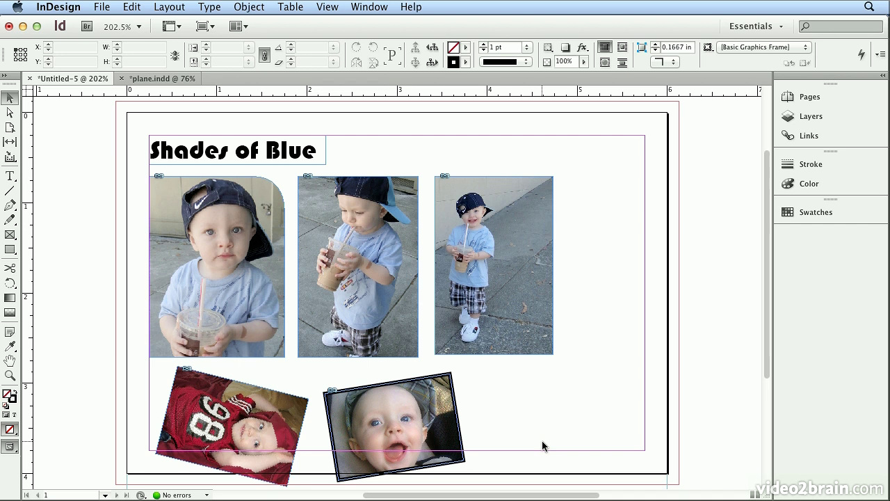
Step: Move the "Shades of Blue" title to about X 1.54, Y 0.28 in, above the middle photo
drag(217, 151, 331, 152)
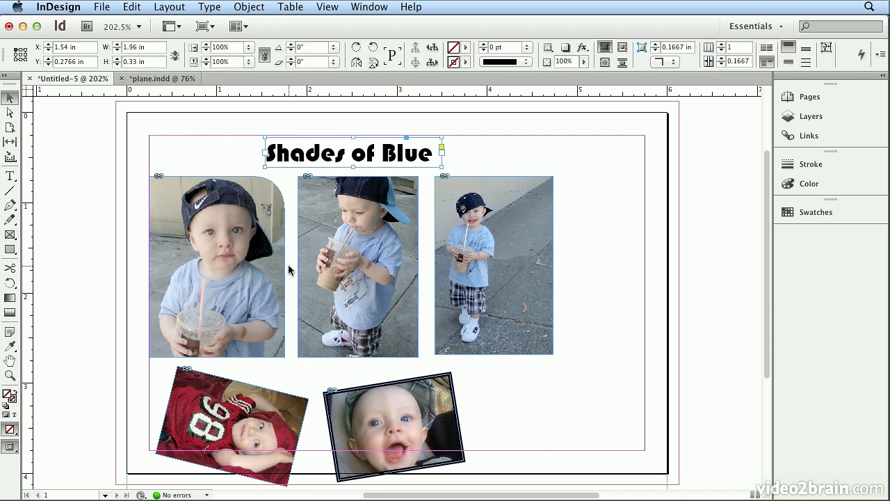